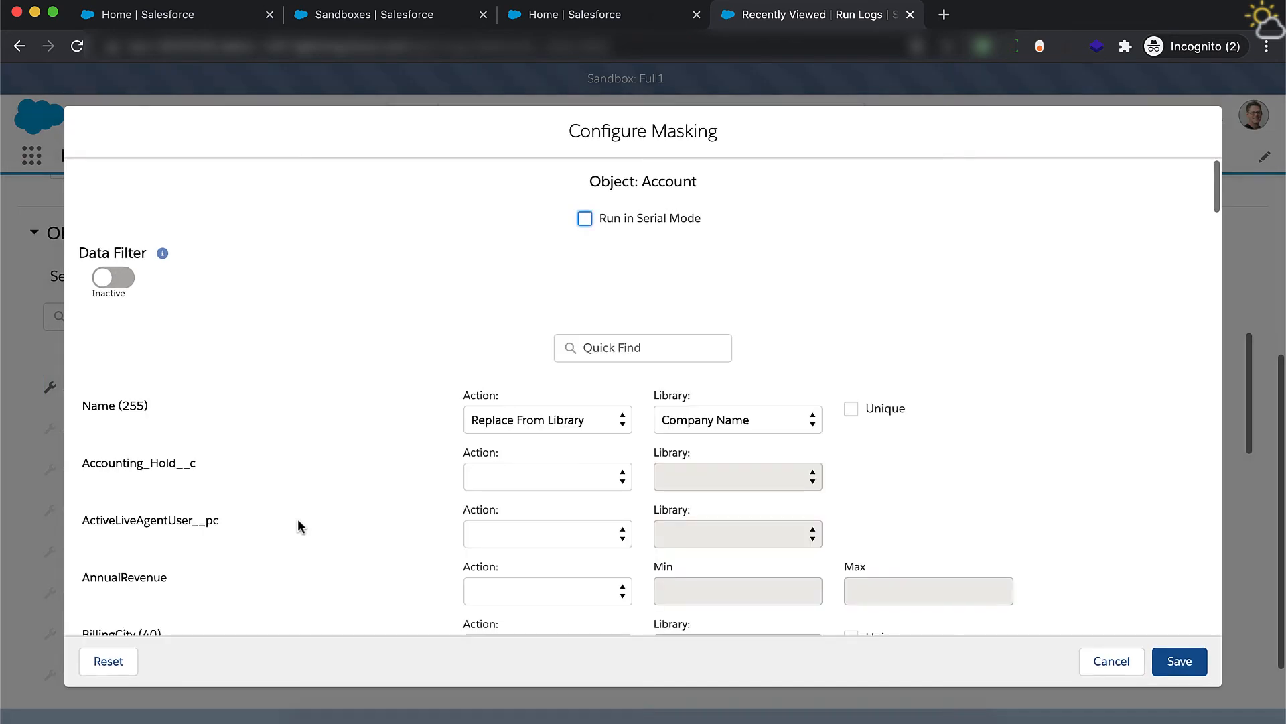
Step: Look through the Account object's maskable fields and their current action and library settings
{"action": "scroll", "coordinate": [408, 528], "scroll_direction": "down", "scroll_amount": 2}
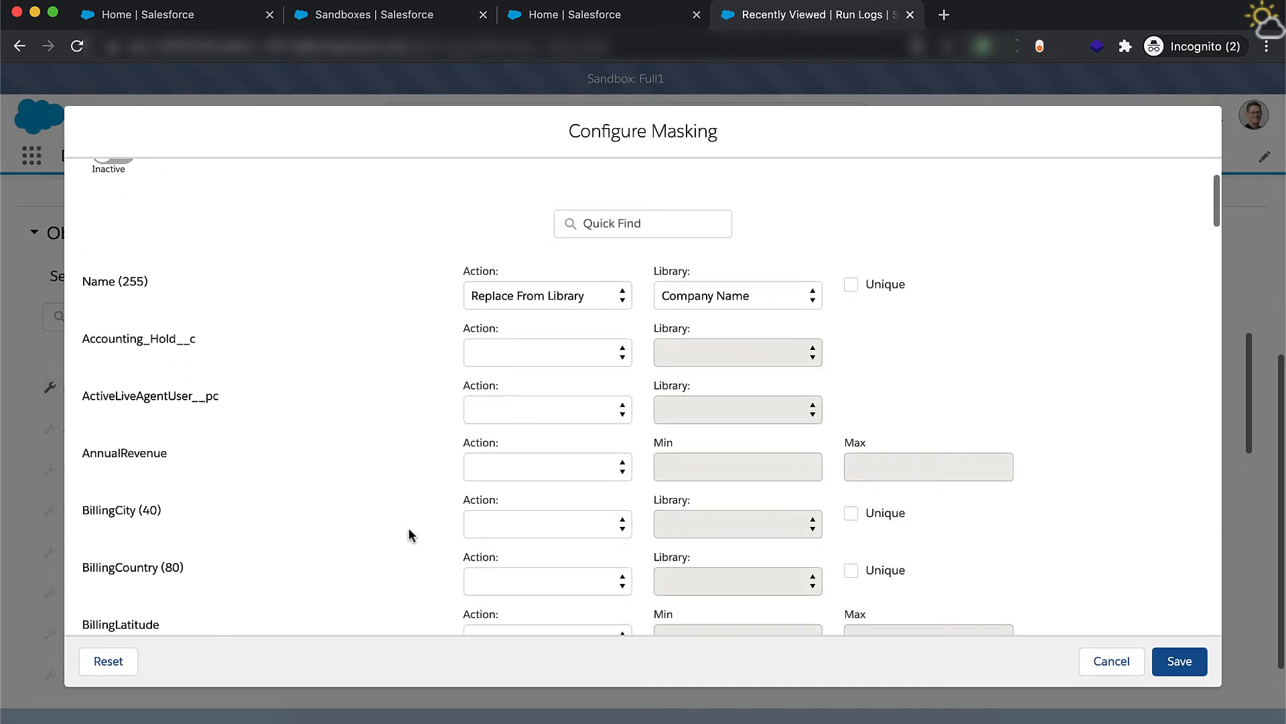
{"action": "scroll", "coordinate": [413, 534], "scroll_direction": "down", "scroll_amount": 1}
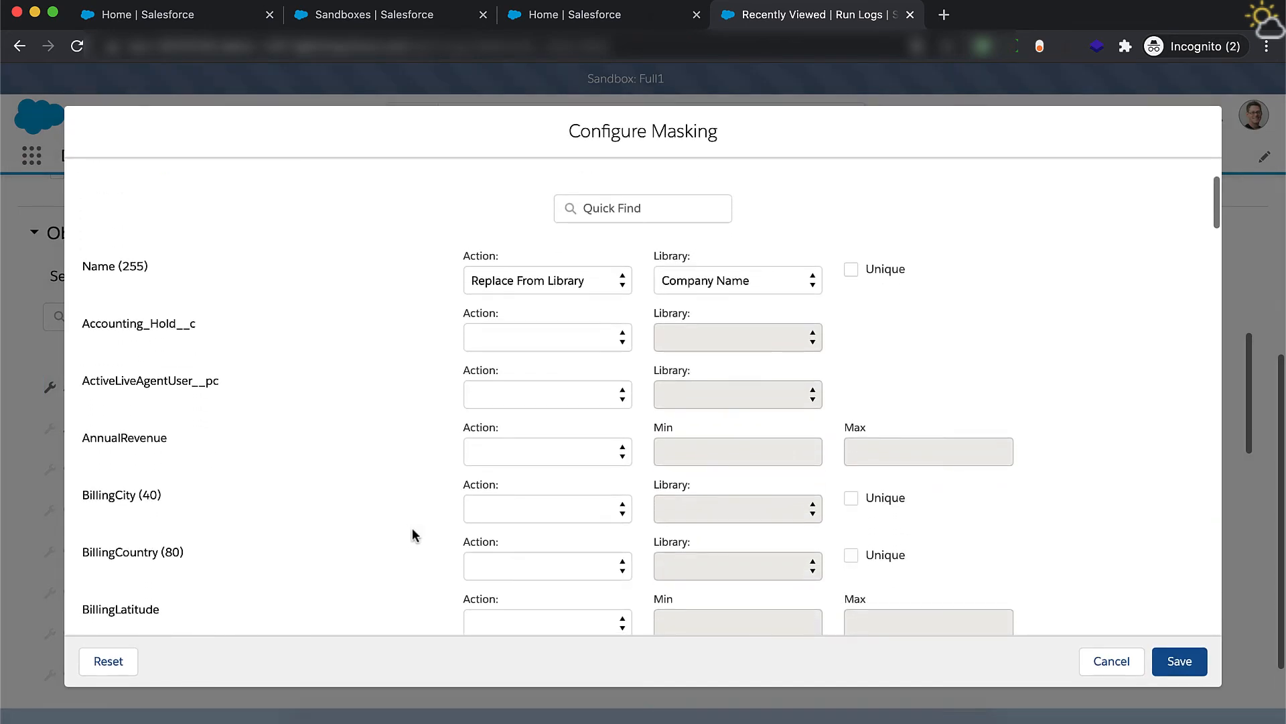
{"action": "scroll", "coordinate": [413, 534], "scroll_direction": "down", "scroll_amount": 6}
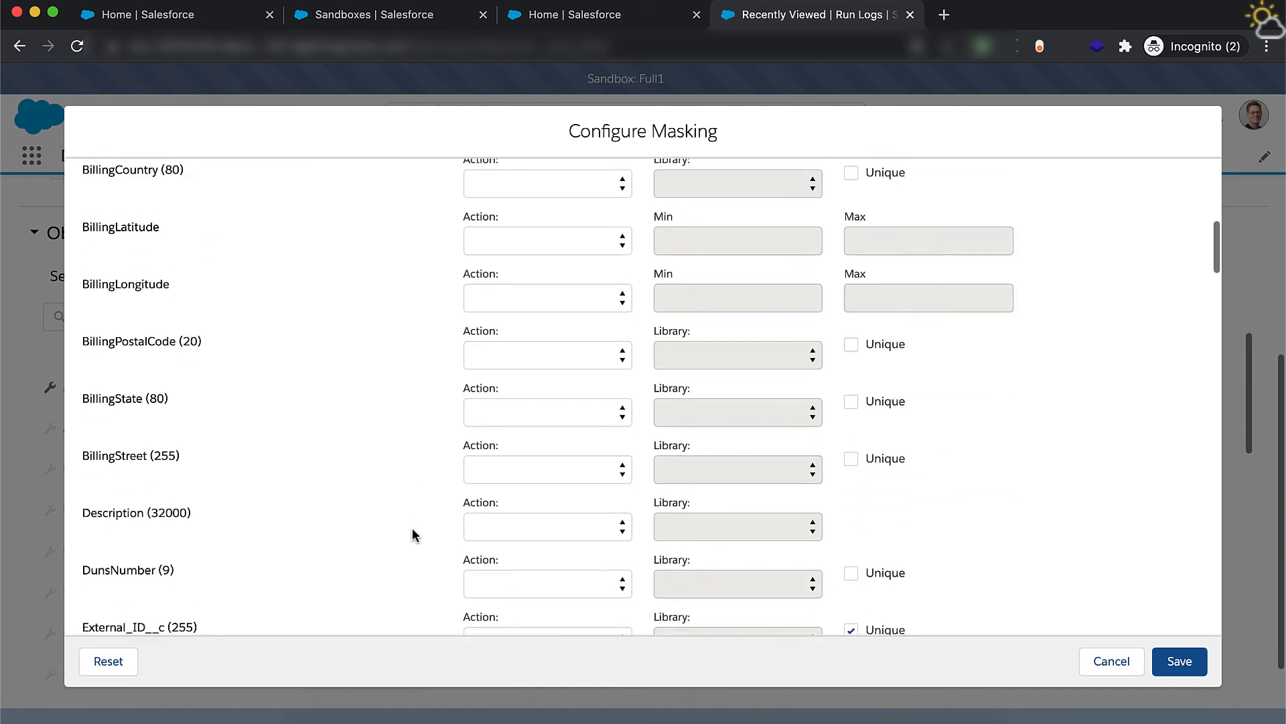
{"action": "scroll", "coordinate": [412, 528], "scroll_direction": "down", "scroll_amount": 18}
{"action": "scroll", "coordinate": [412, 534], "scroll_direction": "down", "scroll_amount": 1}
{"action": "scroll", "coordinate": [412, 528], "scroll_direction": "down", "scroll_amount": 6}
{"action": "scroll", "coordinate": [412, 528], "scroll_direction": "up", "scroll_amount": 12}
{"action": "scroll", "coordinate": [412, 529], "scroll_direction": "up", "scroll_amount": 6}
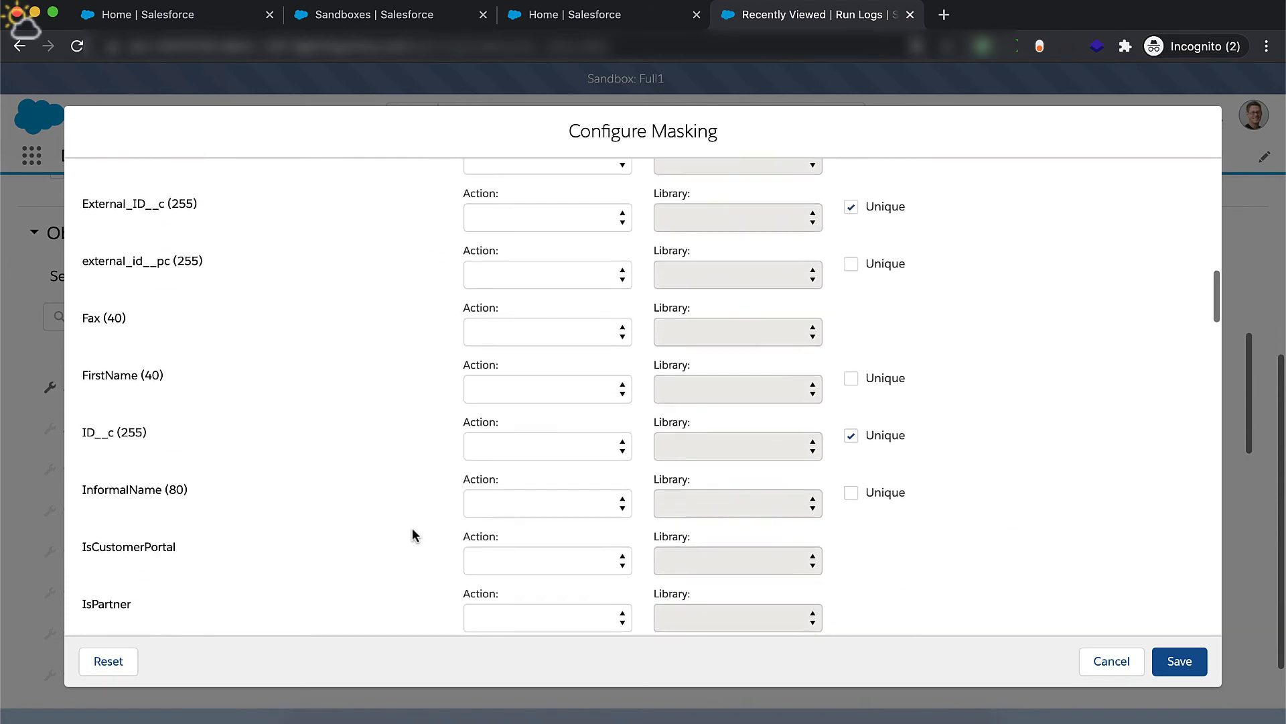
{"action": "scroll", "coordinate": [412, 534], "scroll_direction": "up", "scroll_amount": 5}
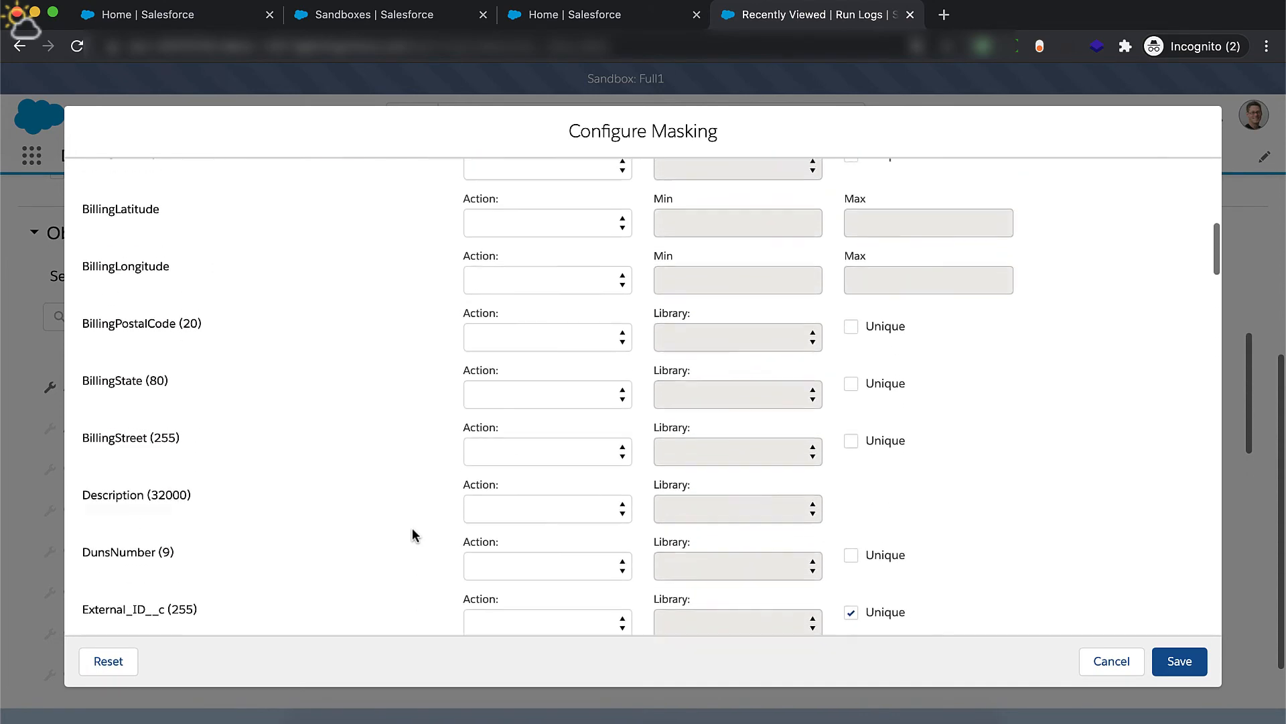
{"action": "scroll", "coordinate": [412, 534], "scroll_direction": "up", "scroll_amount": 5}
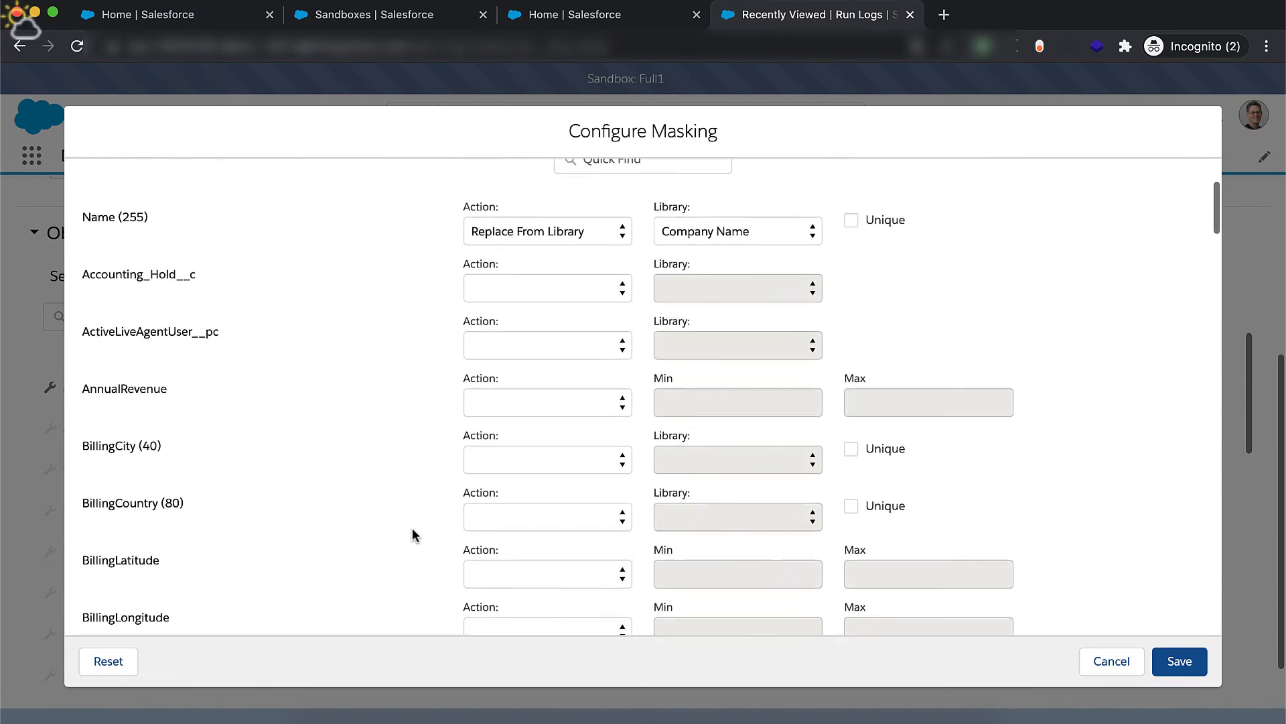
Step: Set the masking action of the Account object's FirstName field to Replace with Random Characters
{"action": "scroll", "coordinate": [420, 532], "scroll_direction": "down", "scroll_amount": 3}
{"action": "scroll", "coordinate": [421, 529], "scroll_direction": "down", "scroll_amount": 5}
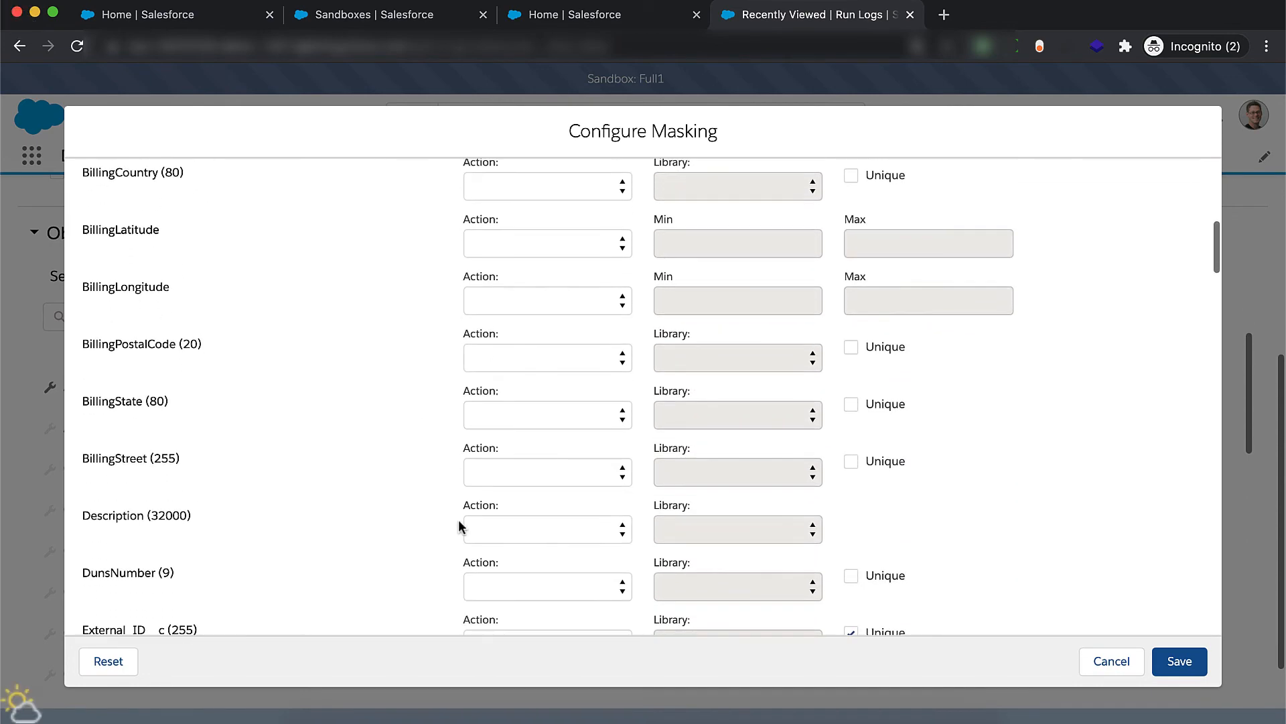
{"action": "scroll", "coordinate": [460, 526], "scroll_direction": "down", "scroll_amount": 4}
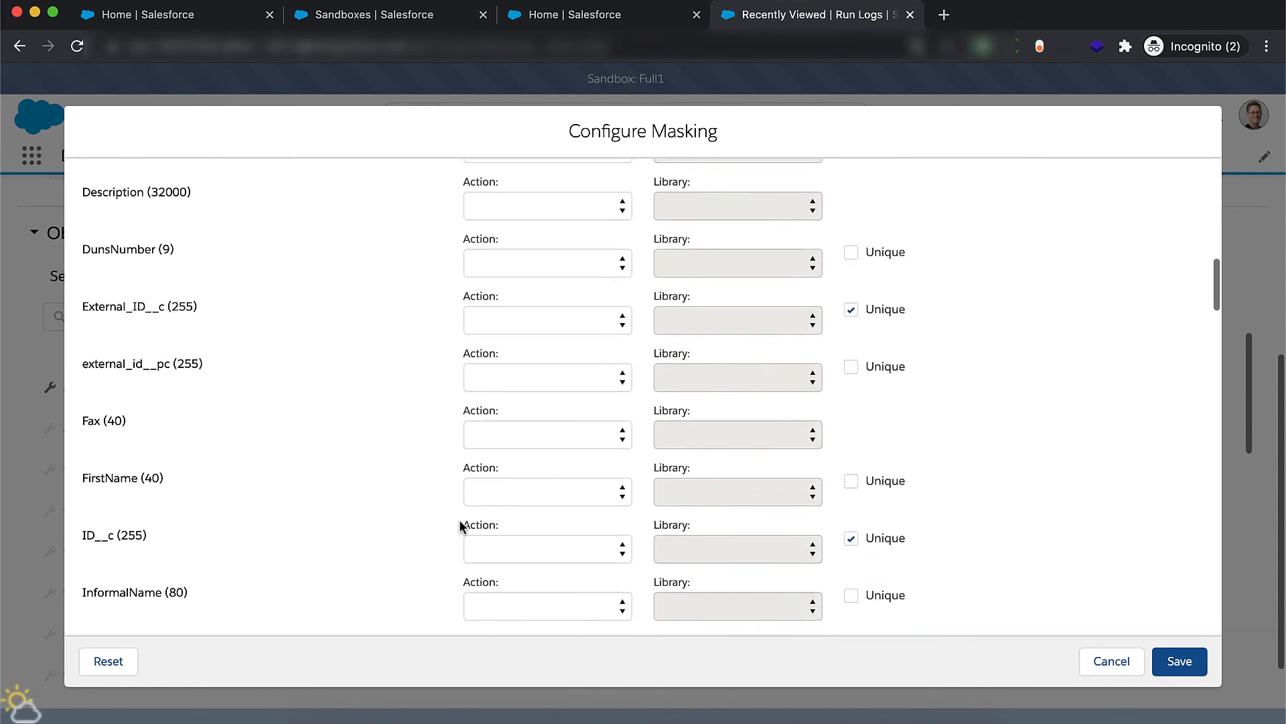
{"action": "left_click", "coordinate": [552, 450]}
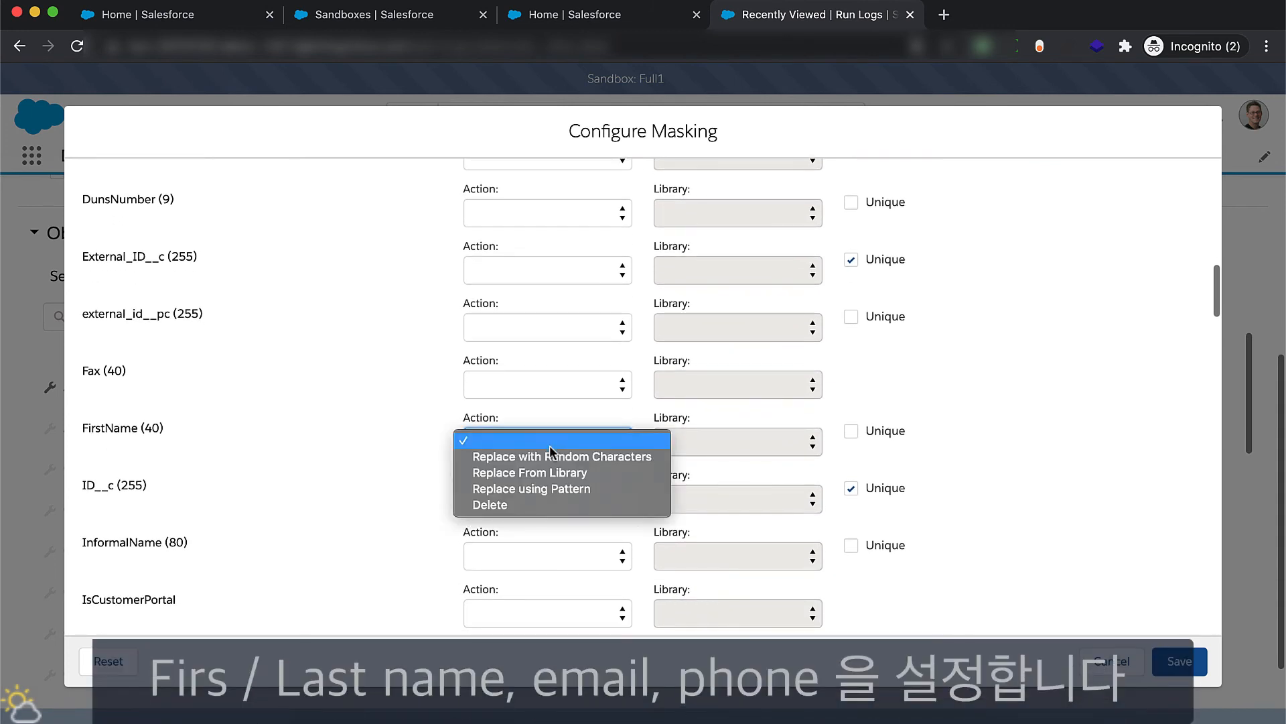
{"action": "left_click", "coordinate": [551, 456]}
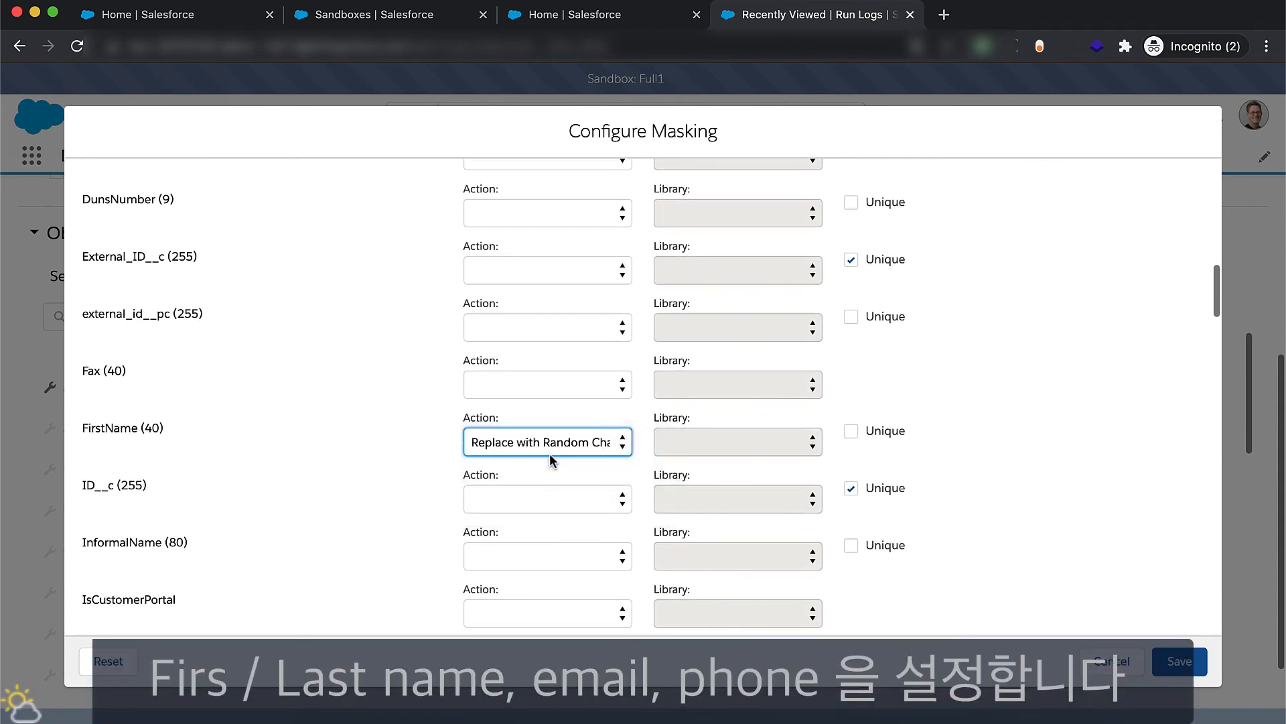
{"action": "left_click", "coordinate": [686, 440]}
Step: Set the masking action of the Account object's LastName field to Replace with Random Characters
{"action": "scroll", "coordinate": [428, 512], "scroll_direction": "down", "scroll_amount": 3}
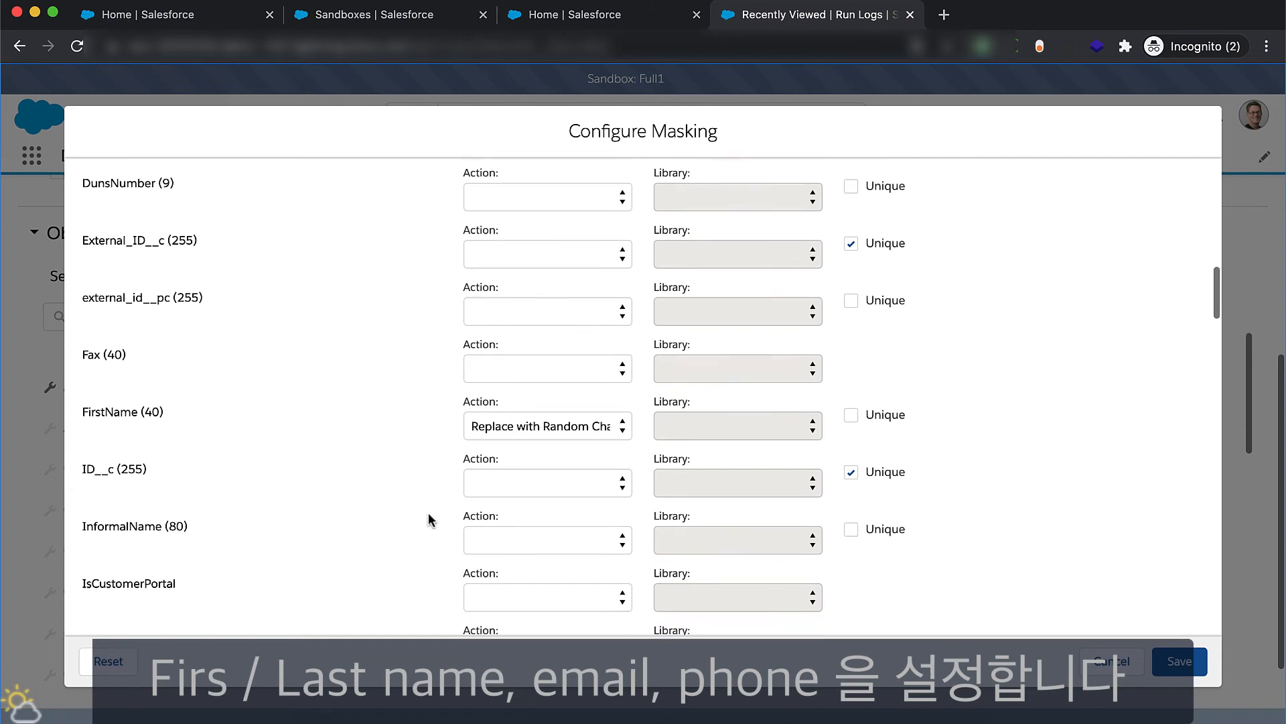
{"action": "scroll", "coordinate": [429, 512], "scroll_direction": "down", "scroll_amount": 3}
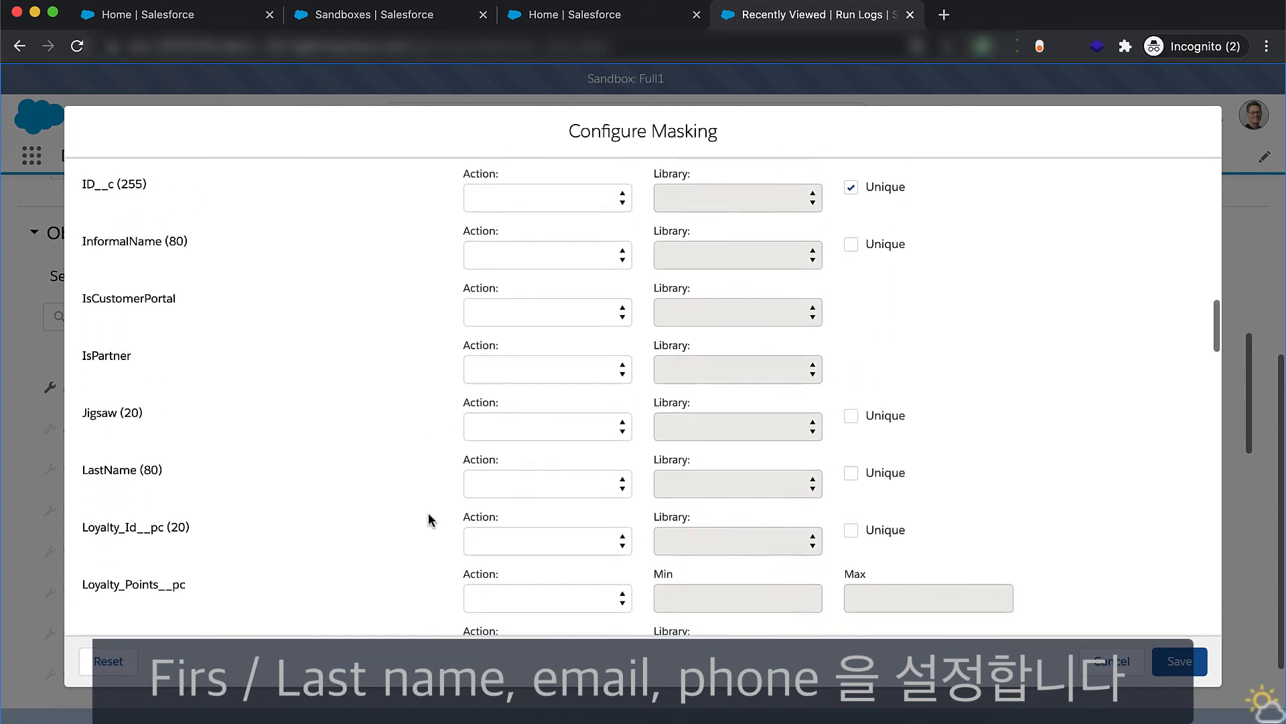
{"action": "left_click", "coordinate": [522, 480]}
{"action": "left_click", "coordinate": [525, 499]}
Step: Set the PersonEmail field's masking action to Replace From Library and choose the Email library
{"action": "scroll", "coordinate": [445, 513], "scroll_direction": "down", "scroll_amount": 2}
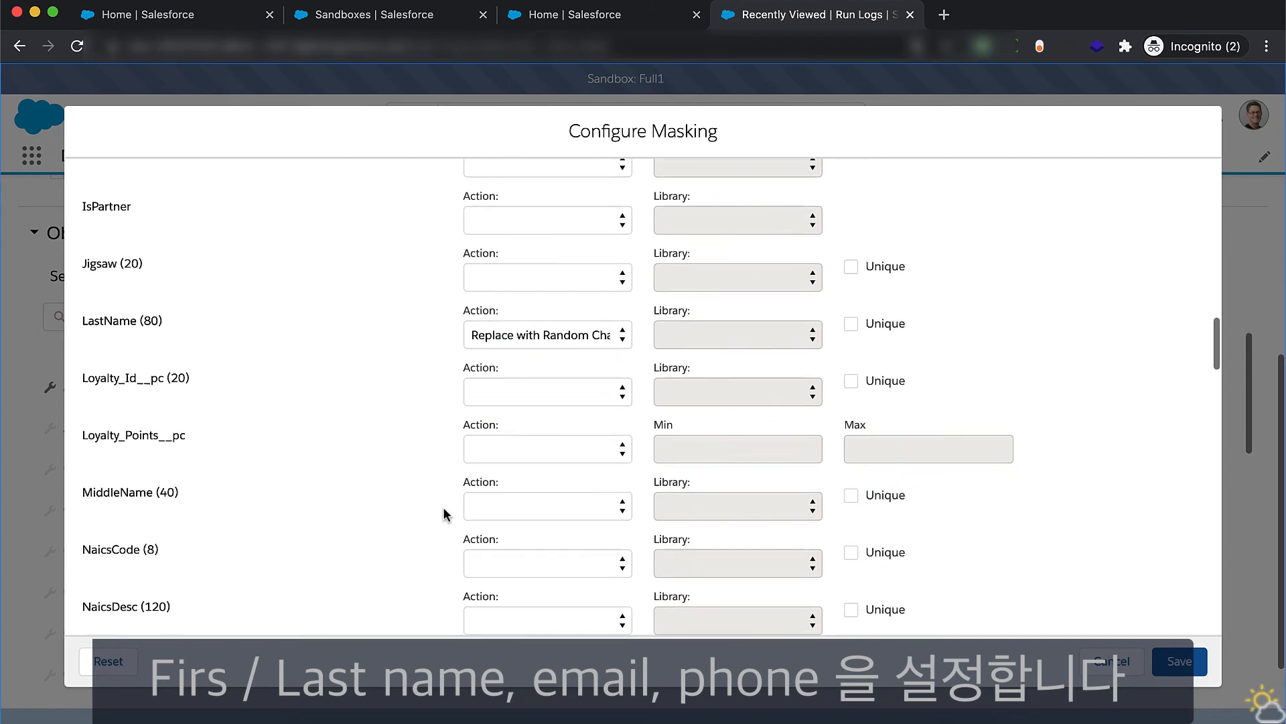
{"action": "scroll", "coordinate": [446, 514], "scroll_direction": "down", "scroll_amount": 4}
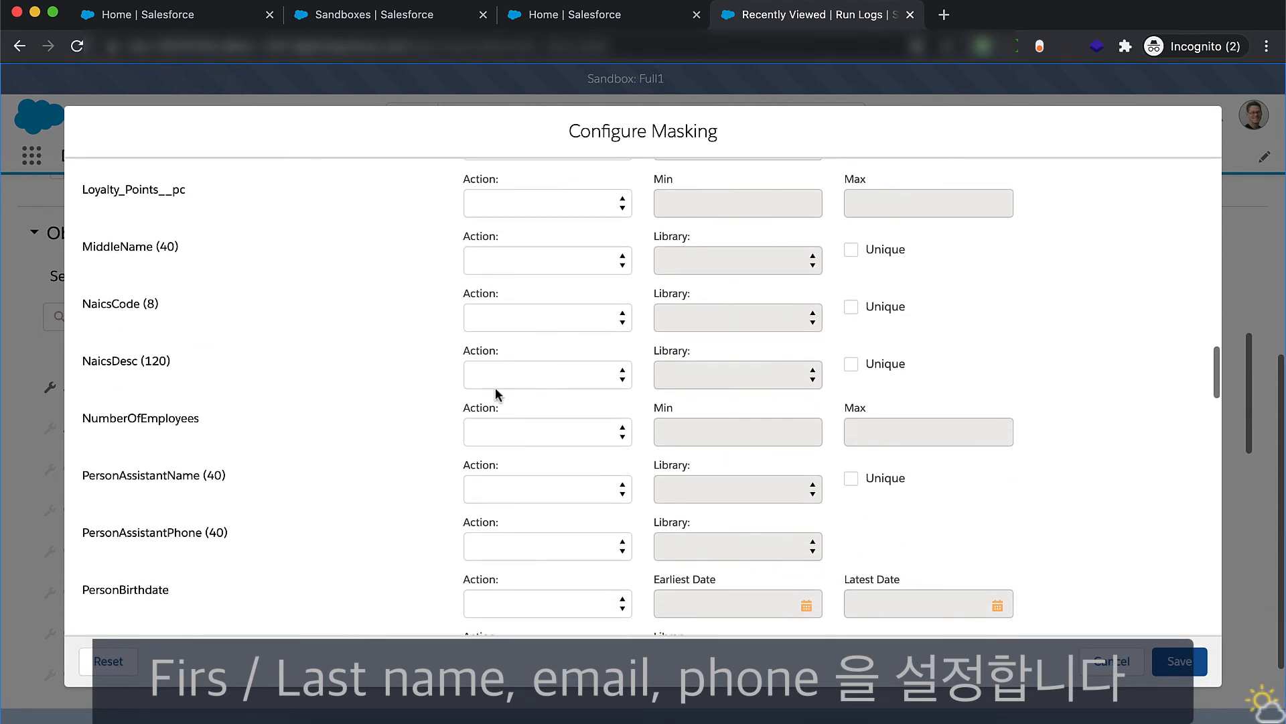
{"action": "scroll", "coordinate": [434, 463], "scroll_direction": "down", "scroll_amount": 2}
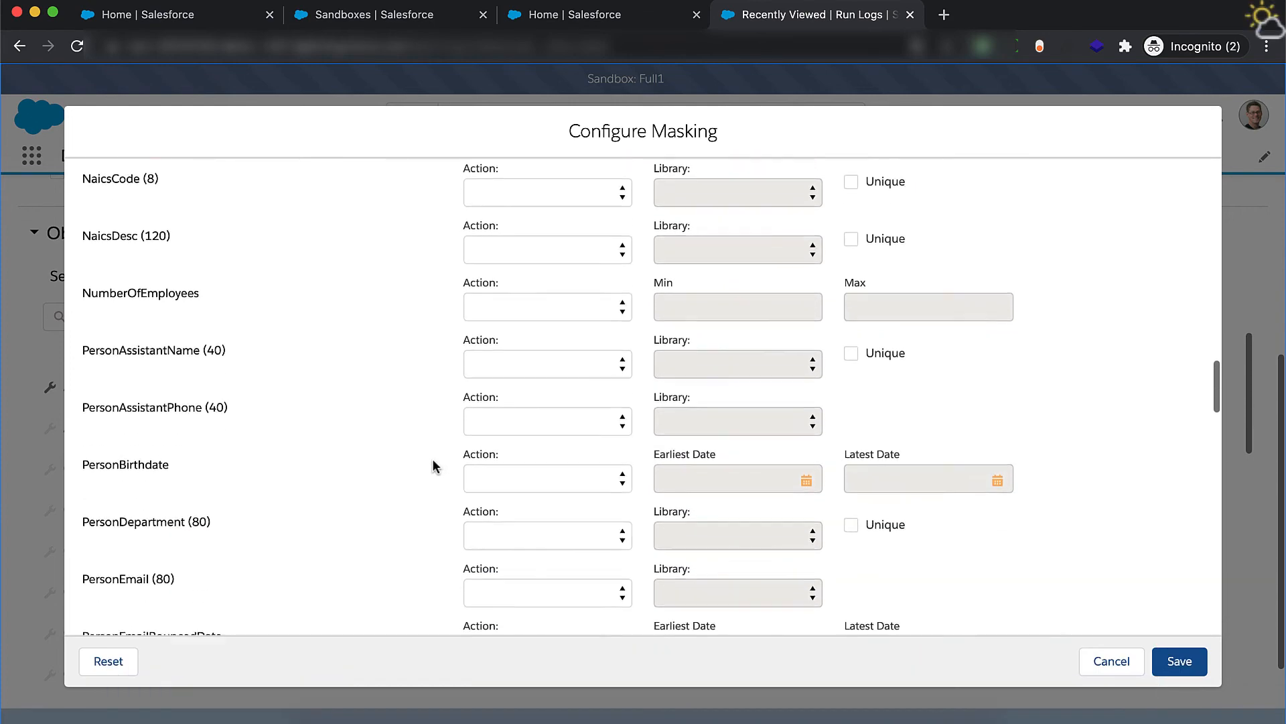
{"action": "scroll", "coordinate": [434, 462], "scroll_direction": "down", "scroll_amount": 4}
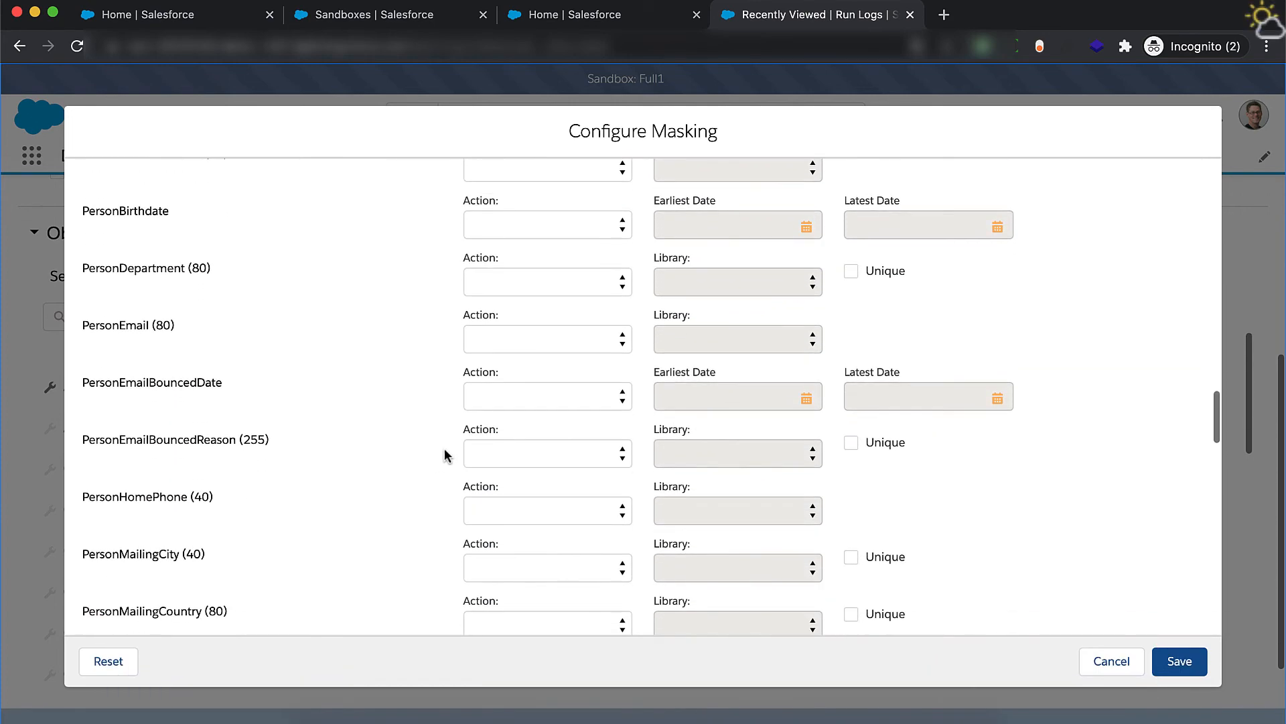
{"action": "left_click", "coordinate": [579, 335]}
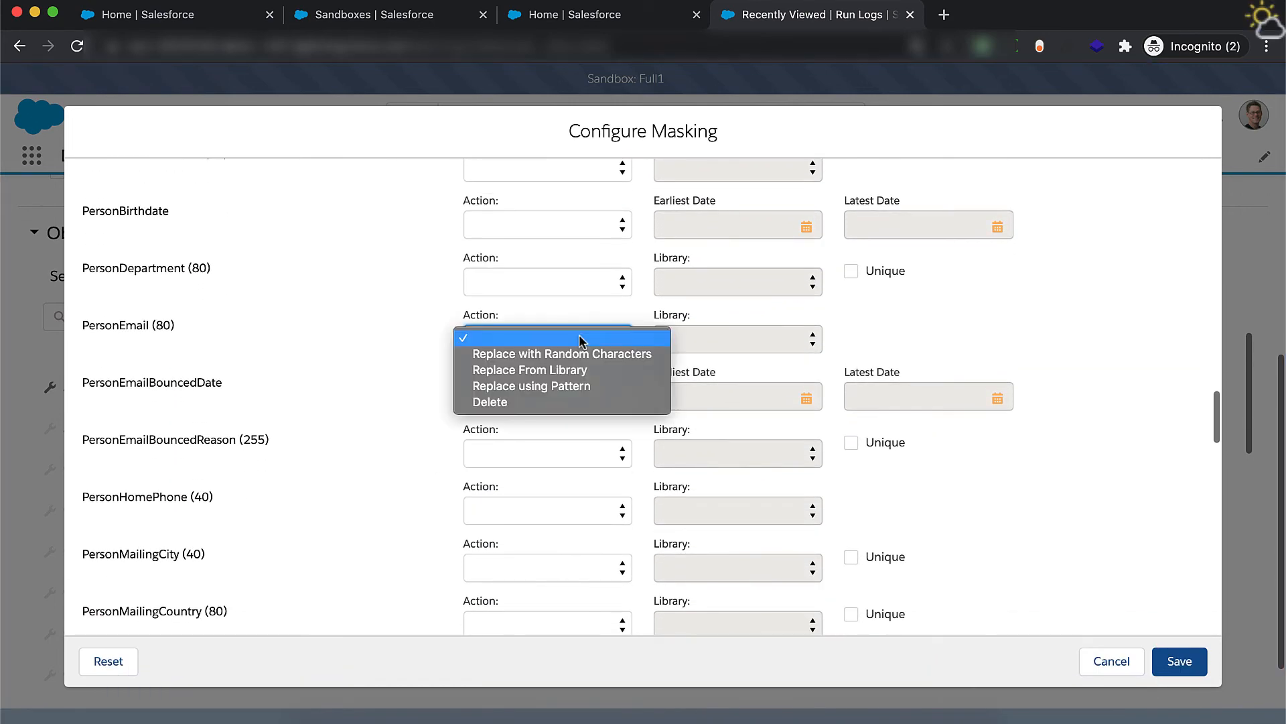
{"action": "left_click", "coordinate": [563, 370]}
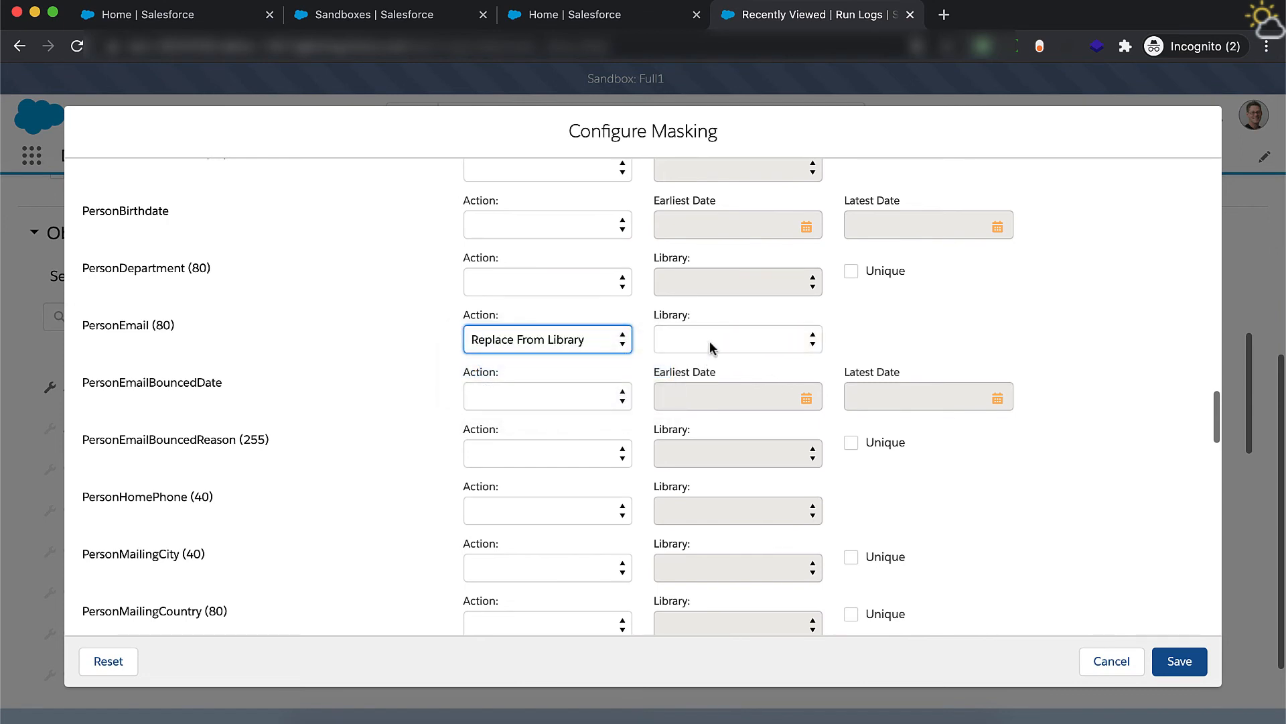
{"action": "left_click", "coordinate": [710, 338]}
{"action": "left_click", "coordinate": [700, 353]}
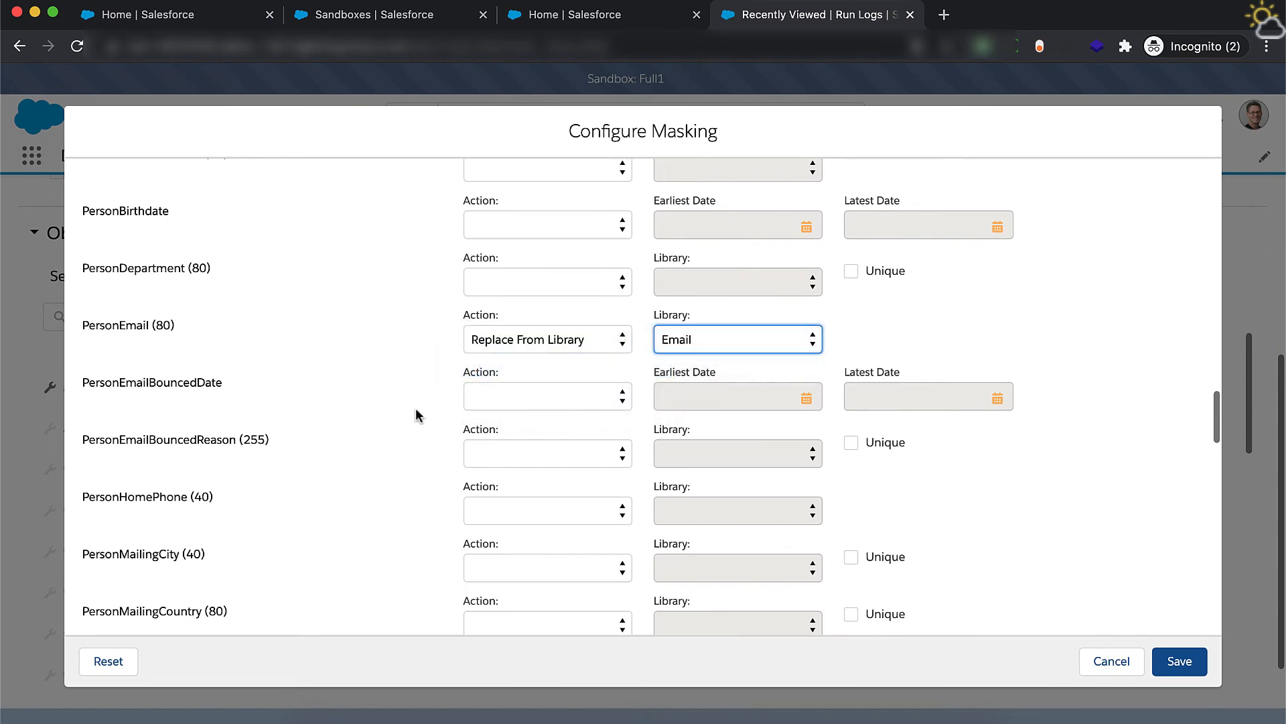
Step: Set the masking action of the Account object's Phone field to Replace with Random Characters
{"action": "scroll", "coordinate": [416, 409], "scroll_direction": "down", "scroll_amount": 3}
{"action": "scroll", "coordinate": [416, 407], "scroll_direction": "down", "scroll_amount": 4}
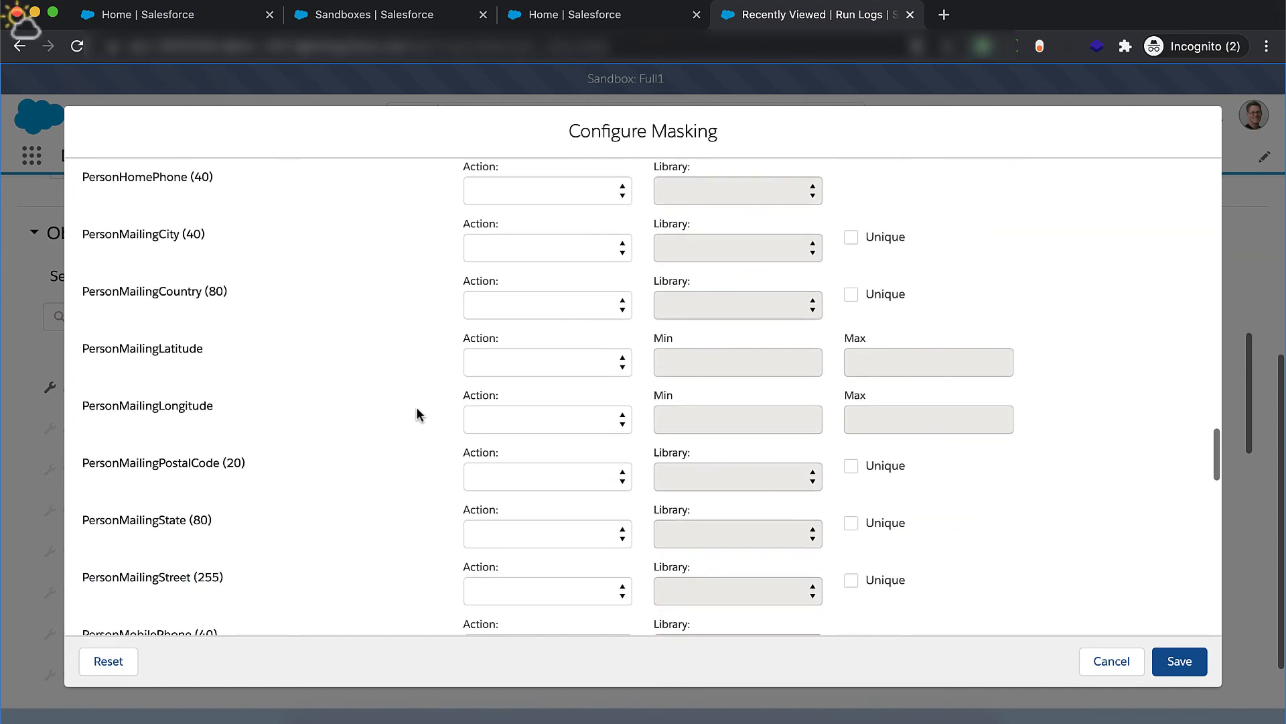
{"action": "scroll", "coordinate": [418, 410], "scroll_direction": "down", "scroll_amount": 2}
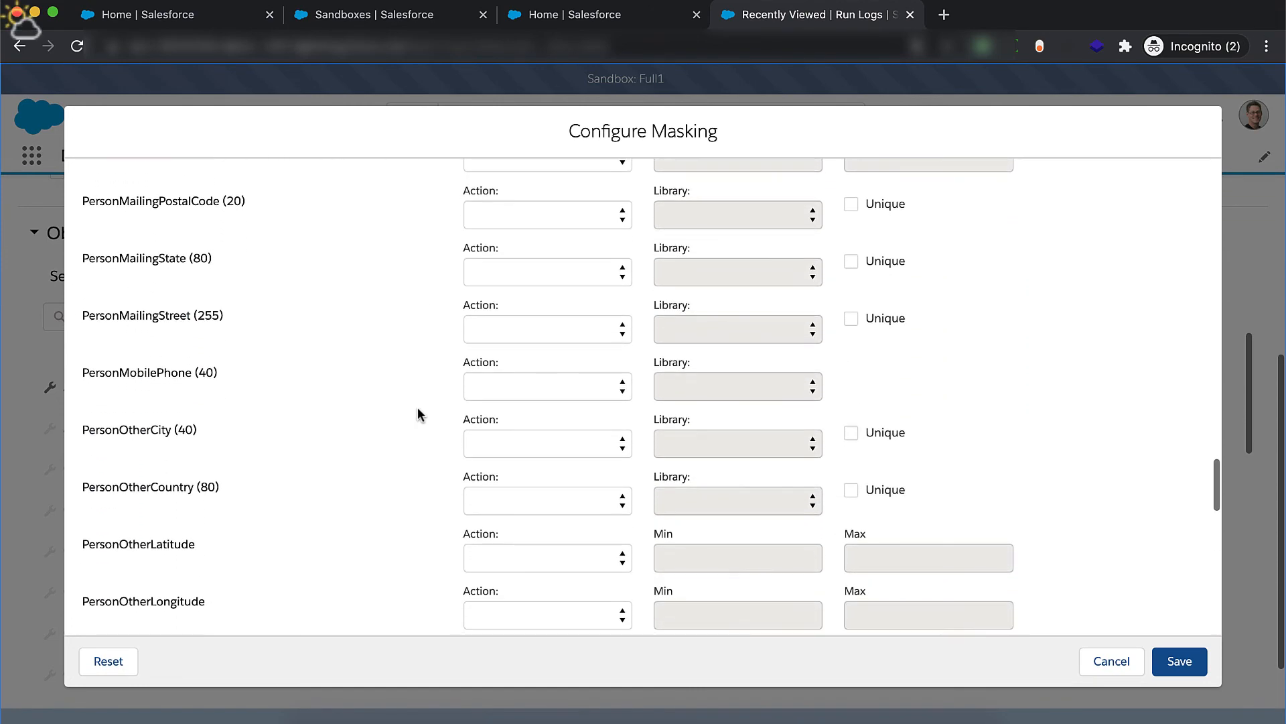
{"action": "scroll", "coordinate": [418, 410], "scroll_direction": "down", "scroll_amount": 5}
{"action": "scroll", "coordinate": [417, 407], "scroll_direction": "down", "scroll_amount": 3}
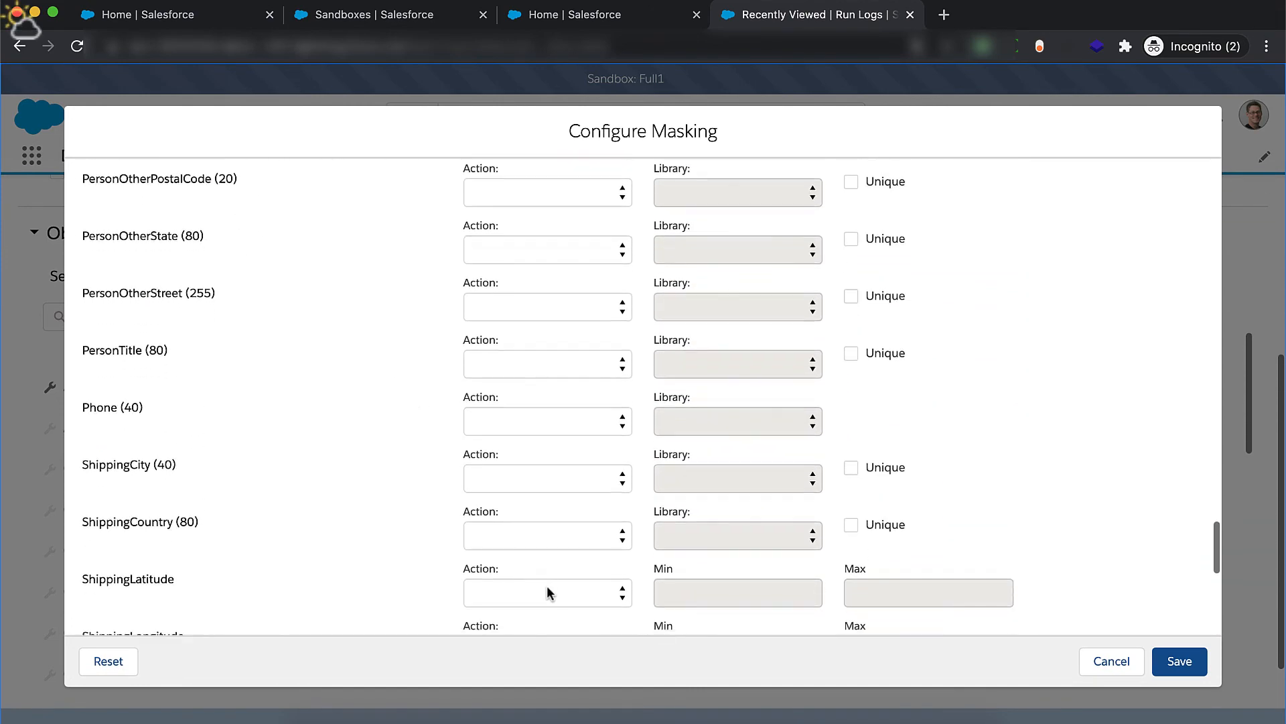
{"action": "left_click", "coordinate": [579, 420]}
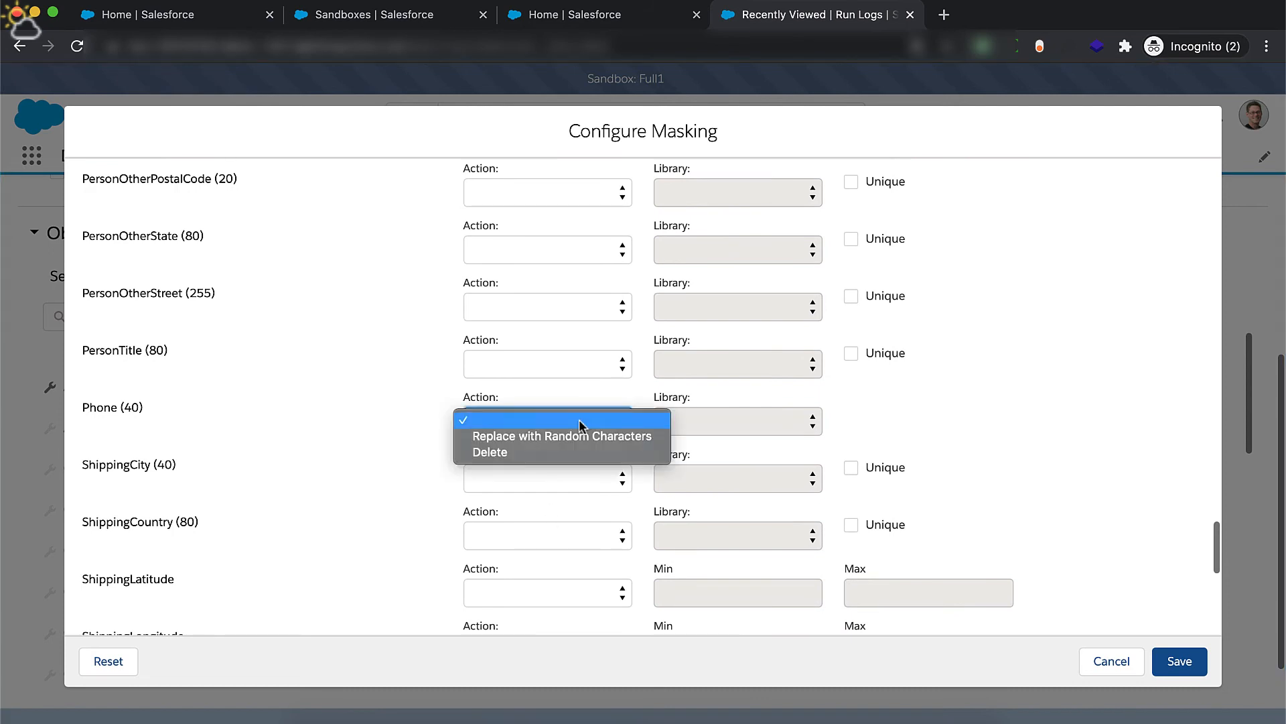
{"action": "left_click", "coordinate": [541, 434]}
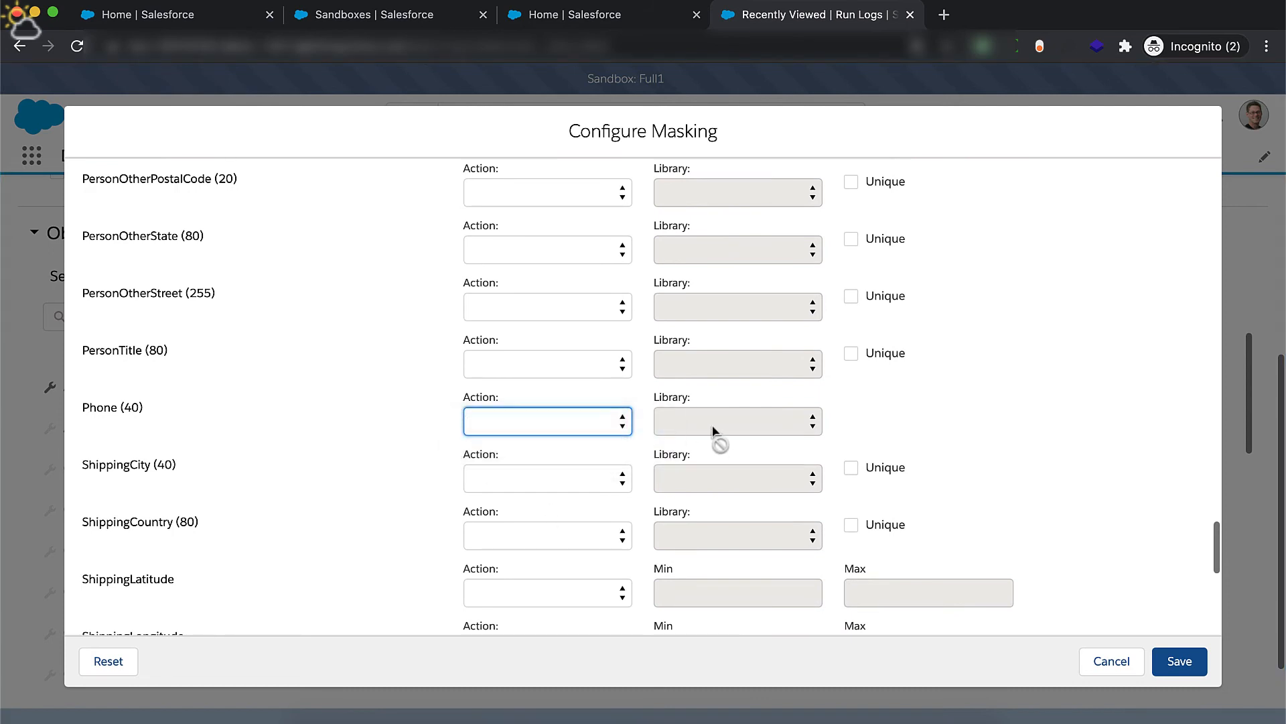
{"action": "left_click", "coordinate": [602, 422]}
{"action": "left_click", "coordinate": [875, 418]}
{"action": "left_click", "coordinate": [400, 457]}
Step: Go to the end of the Account field list and save the masking configuration
{"action": "scroll", "coordinate": [396, 485], "scroll_direction": "down", "scroll_amount": 4}
{"action": "scroll", "coordinate": [396, 485], "scroll_direction": "down", "scroll_amount": 4}
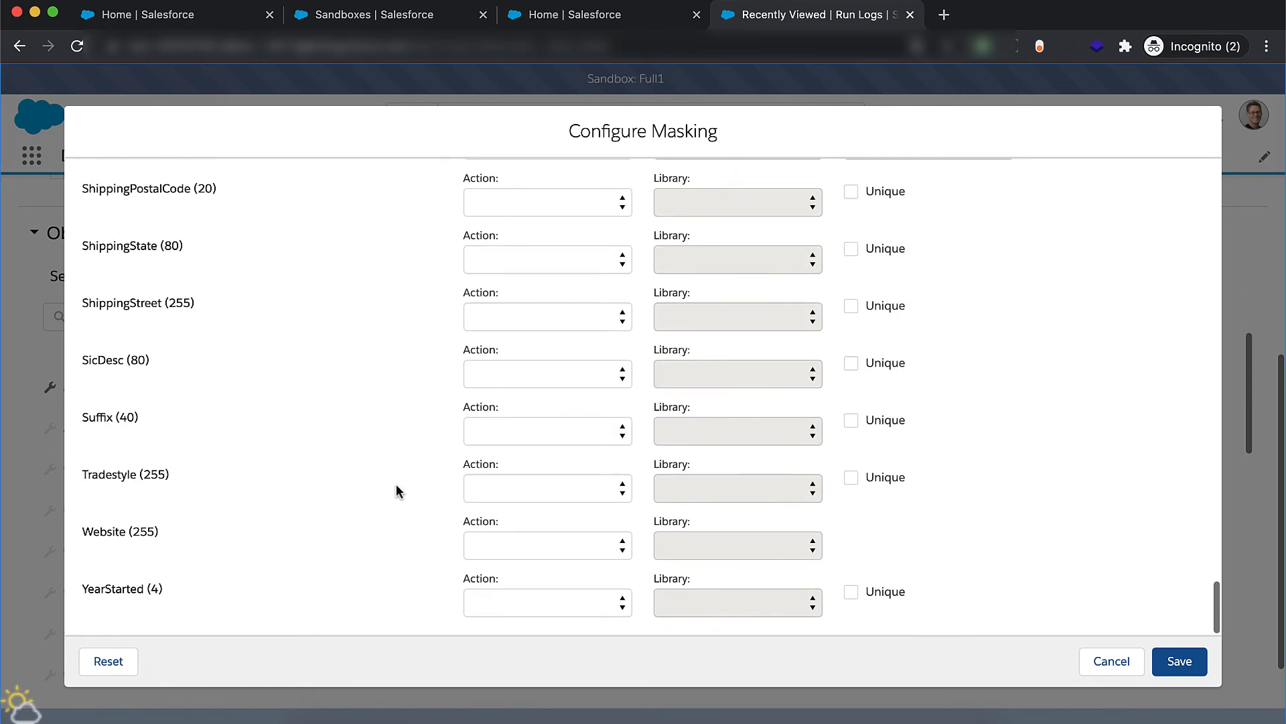
{"action": "left_click", "coordinate": [1176, 665]}
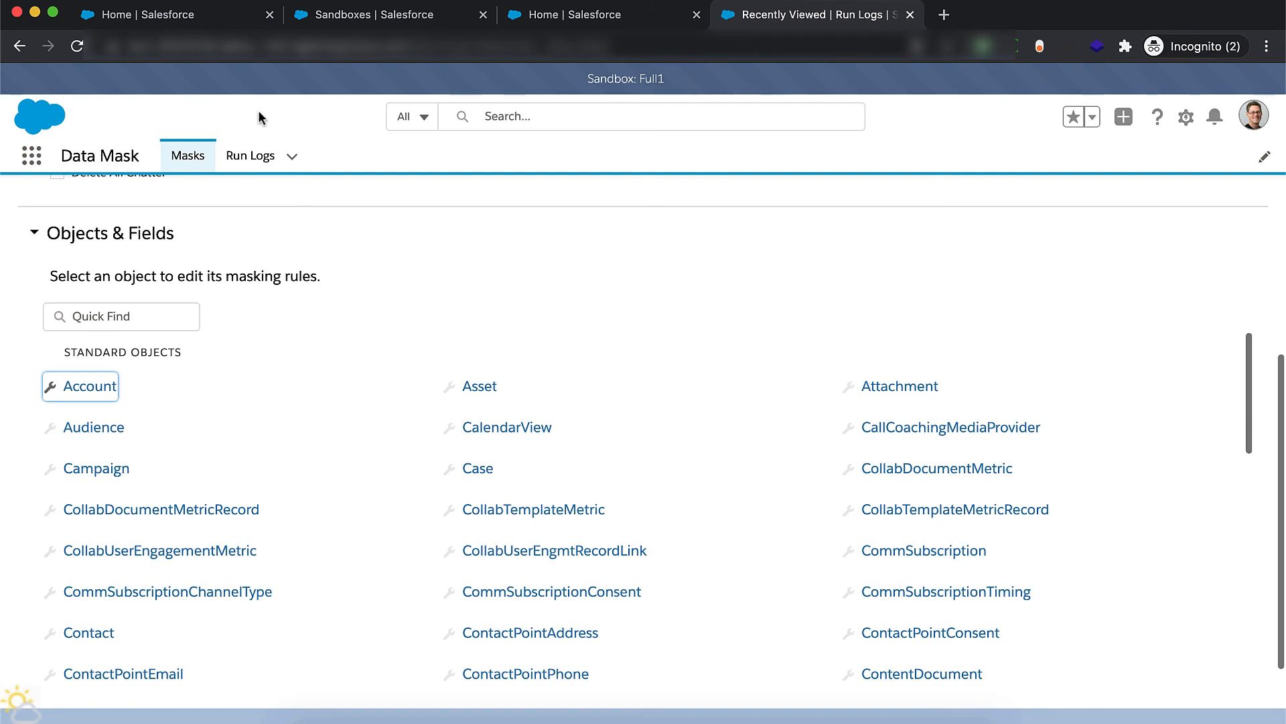
Step: Switch to the sandbox's Sales app and show the All Accounts list view of the Accounts object
{"action": "left_click", "coordinate": [608, 22]}
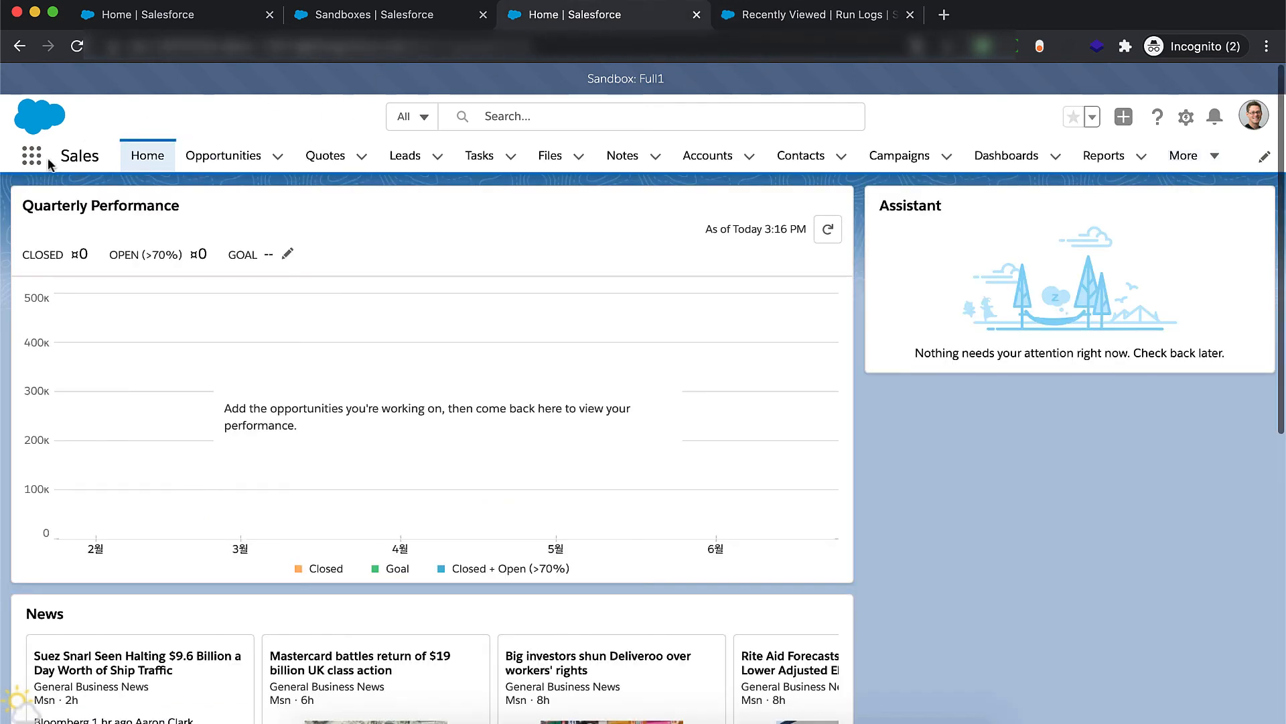
{"action": "left_click", "coordinate": [683, 159]}
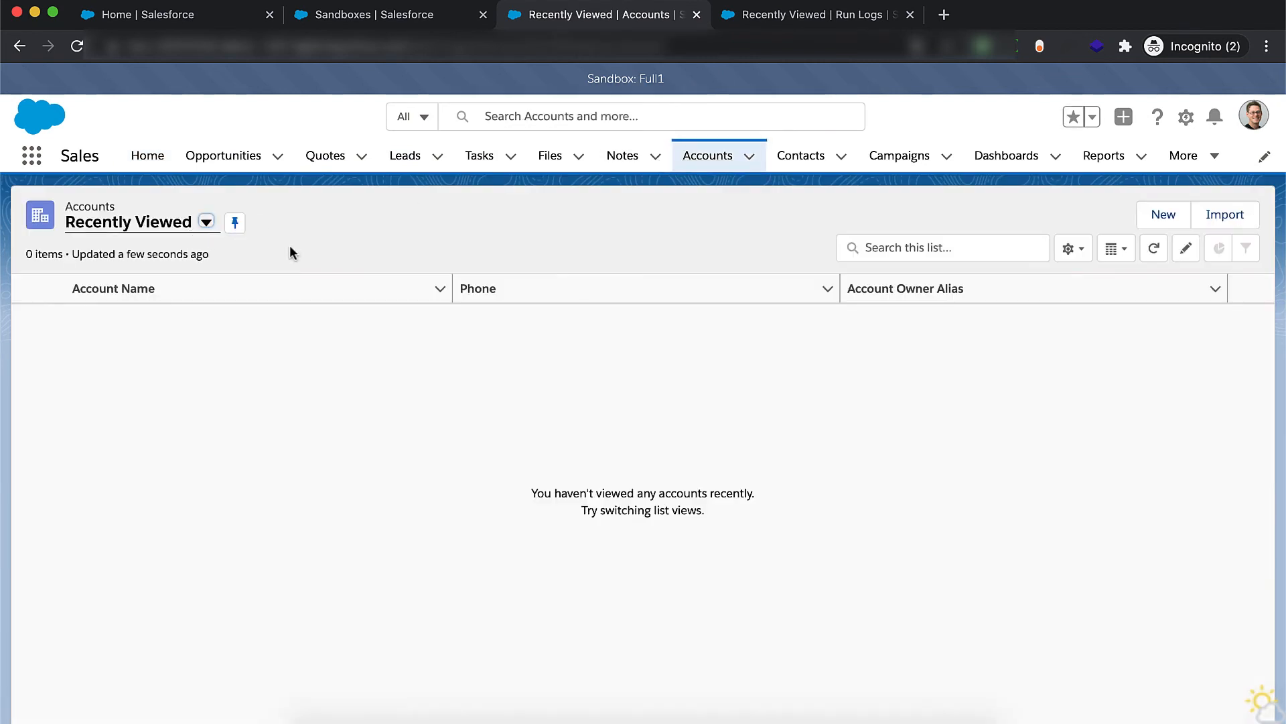
{"action": "left_click", "coordinate": [206, 222]}
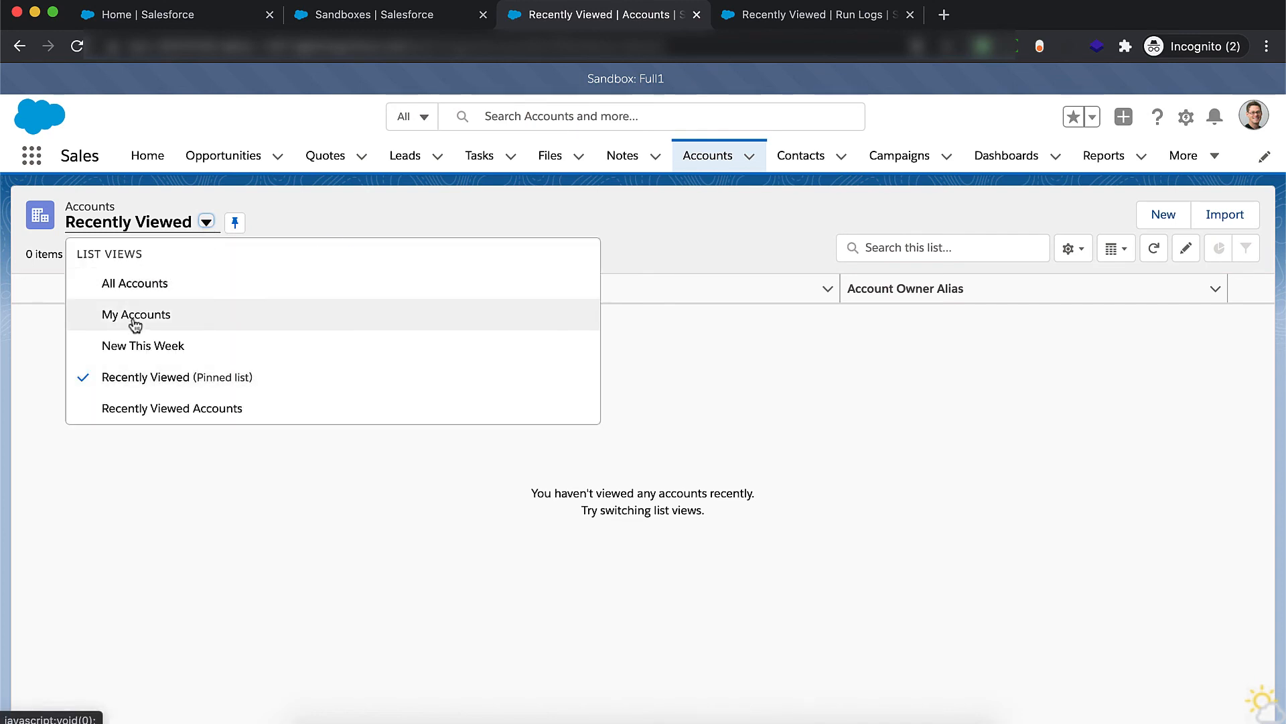
{"action": "left_click", "coordinate": [136, 285]}
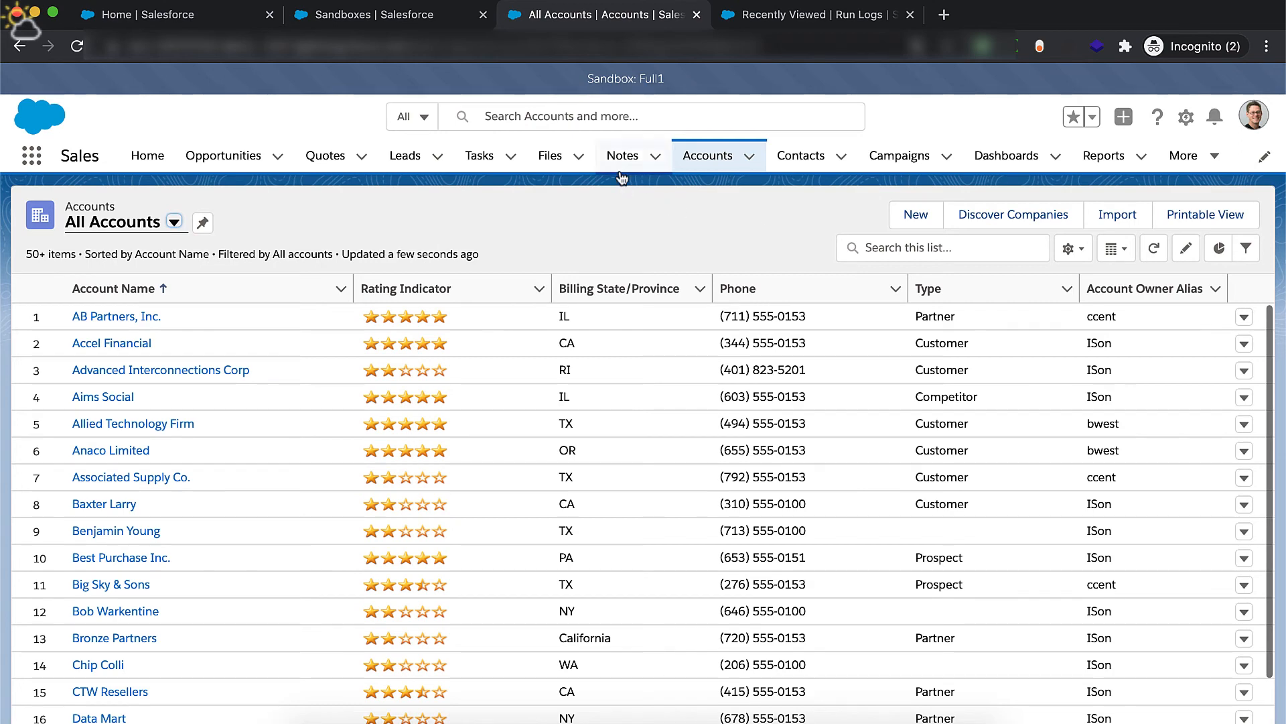
Step: Return to Data Mask, reopen the Account object's masking configuration and review its saved field rules
{"action": "left_click", "coordinate": [739, 20]}
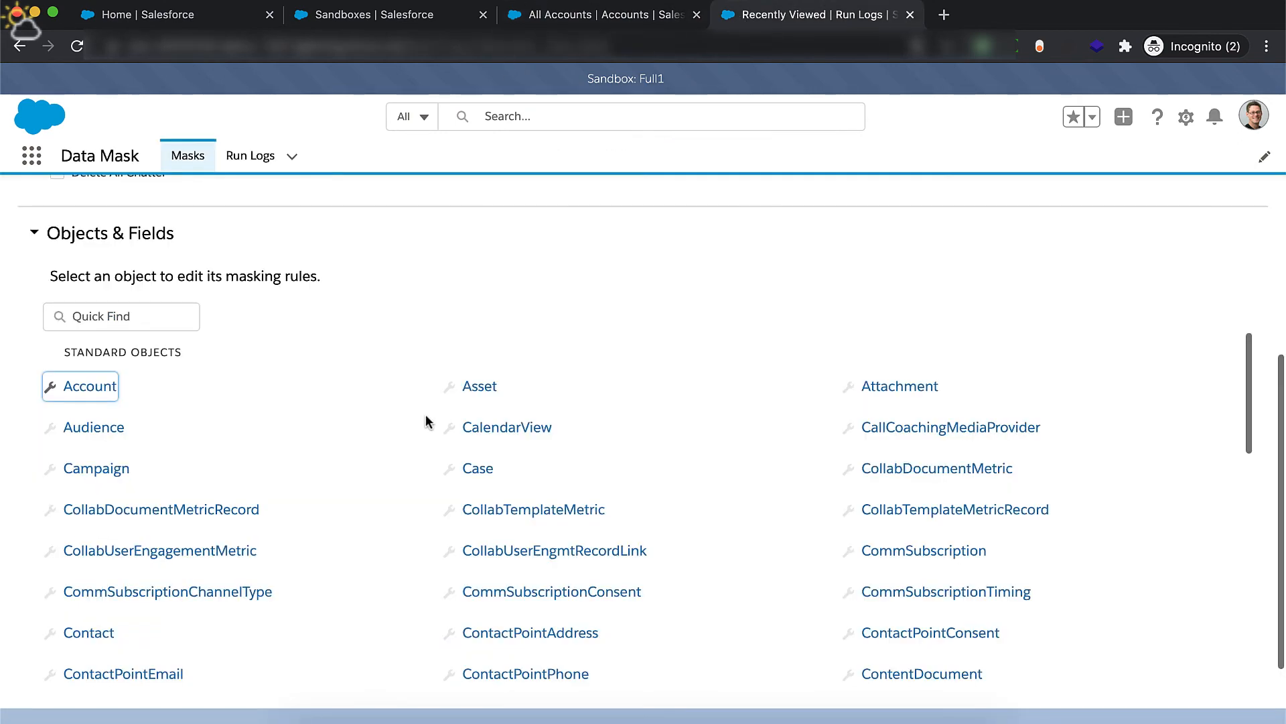
{"action": "left_click", "coordinate": [83, 391]}
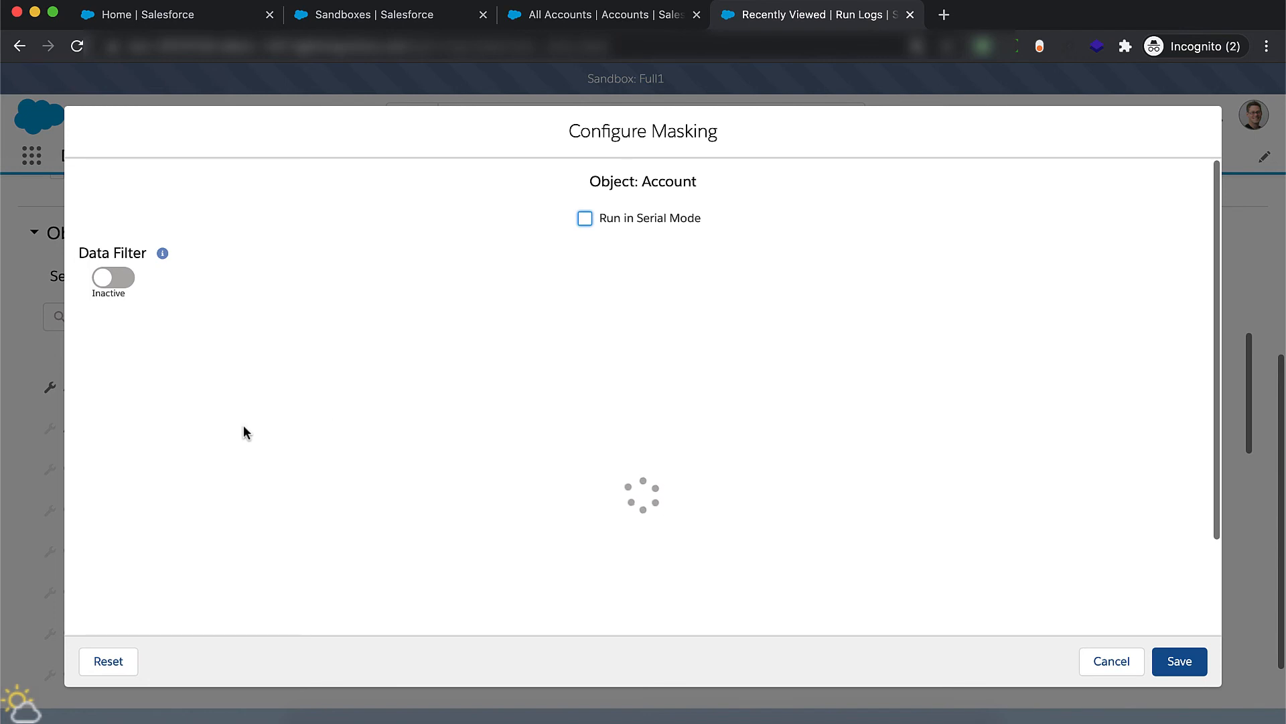
{"action": "scroll", "coordinate": [347, 438], "scroll_direction": "down", "scroll_amount": 5}
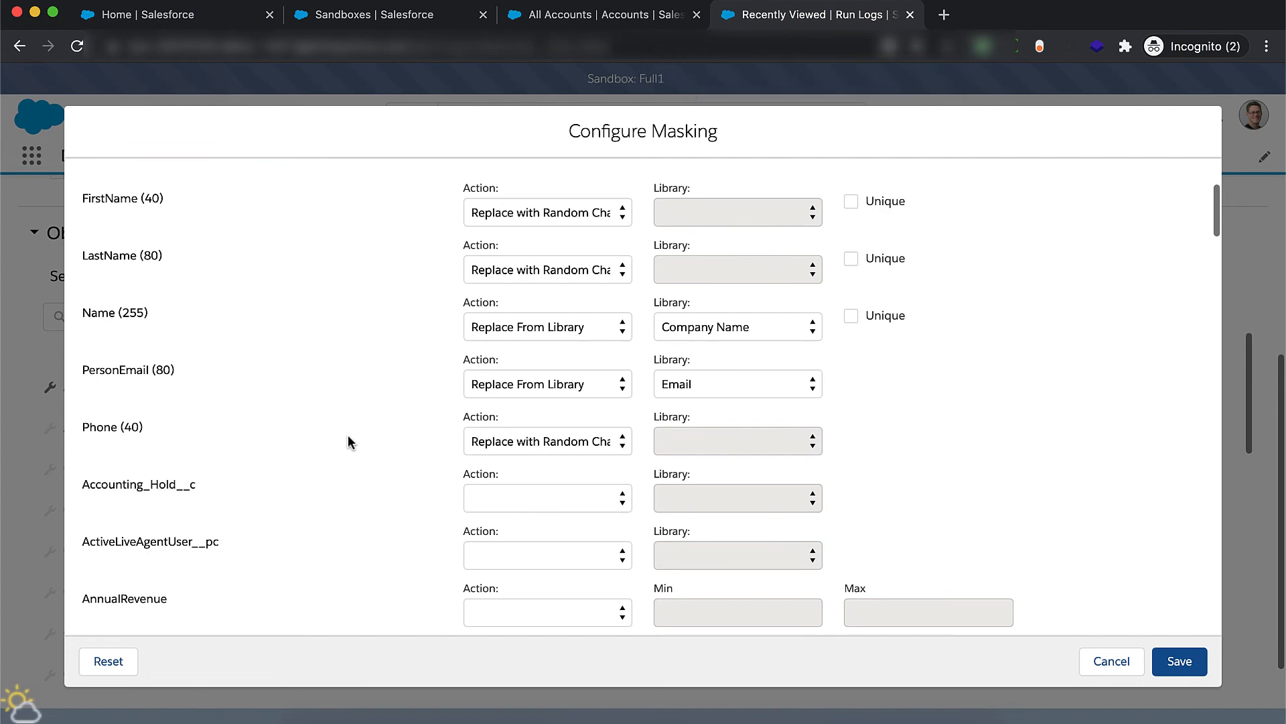
{"action": "scroll", "coordinate": [359, 437], "scroll_direction": "down", "scroll_amount": 2}
{"action": "scroll", "coordinate": [359, 442], "scroll_direction": "down", "scroll_amount": 1}
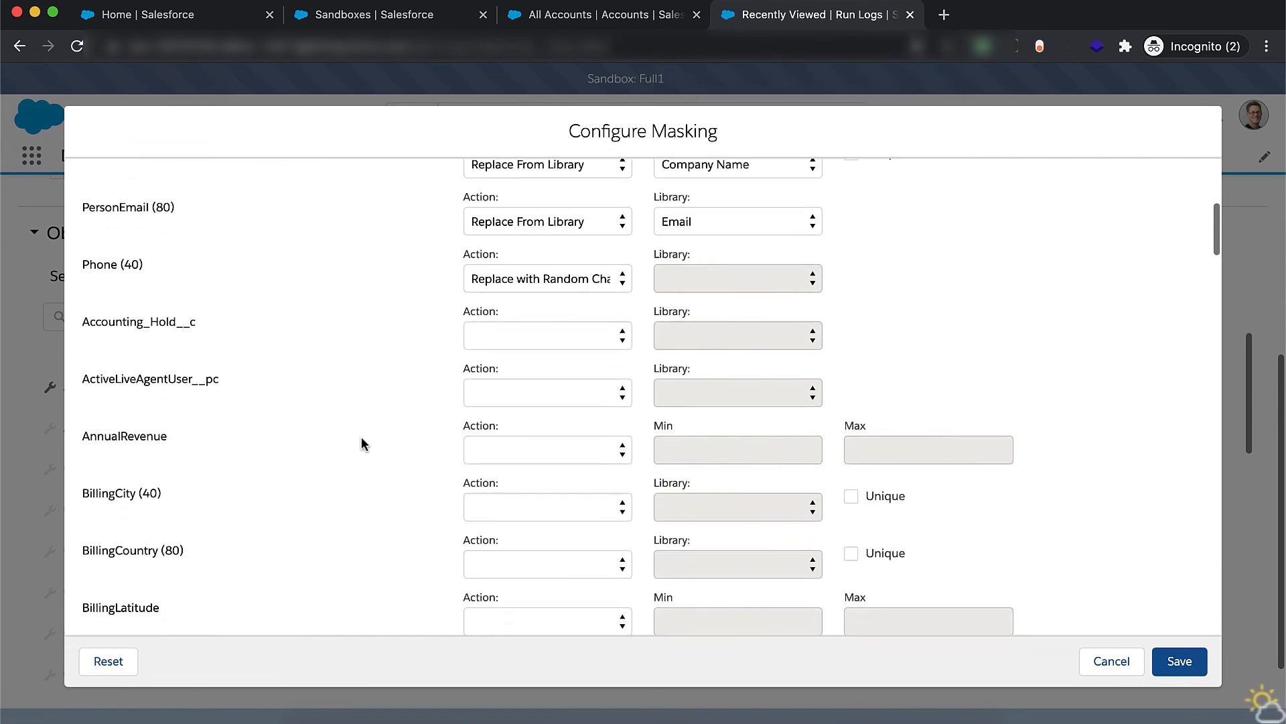
{"action": "scroll", "coordinate": [359, 442], "scroll_direction": "down", "scroll_amount": 3}
{"action": "scroll", "coordinate": [360, 438], "scroll_direction": "down", "scroll_amount": 3}
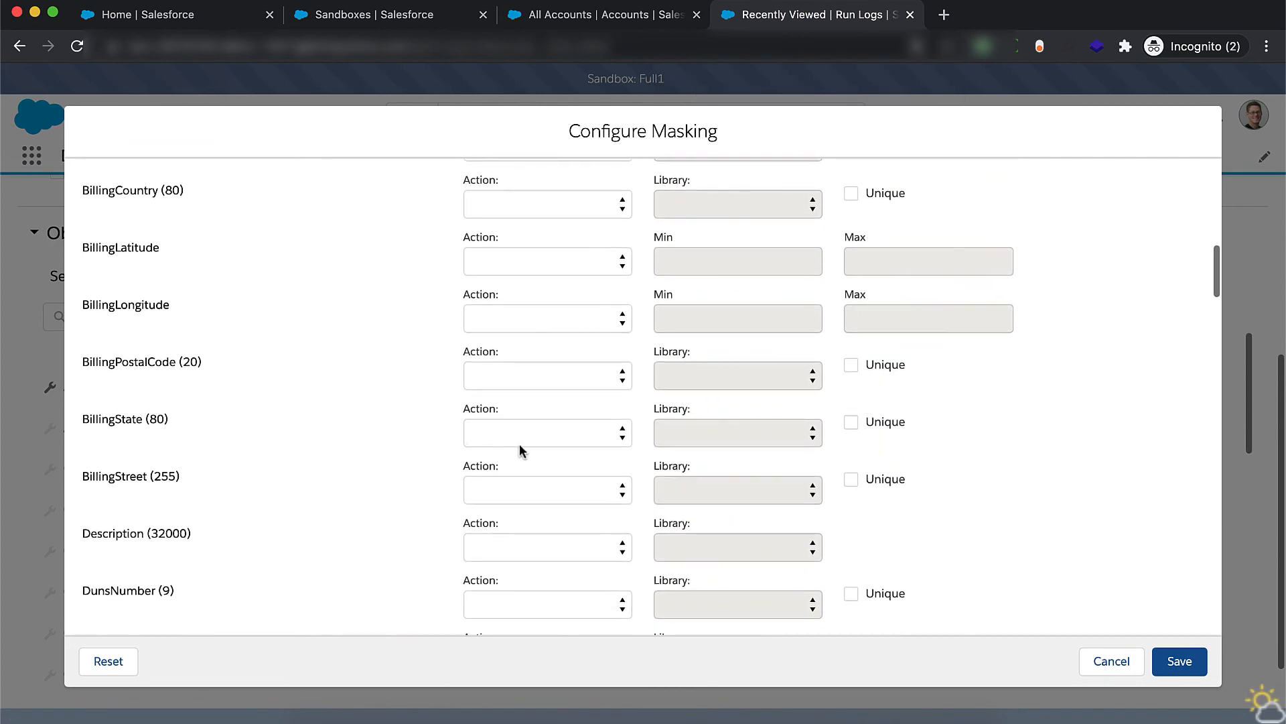
Step: Mask the Account object's BillingState field with Replace From Library using the State library, and save the masking configuration
{"action": "left_click", "coordinate": [573, 432]}
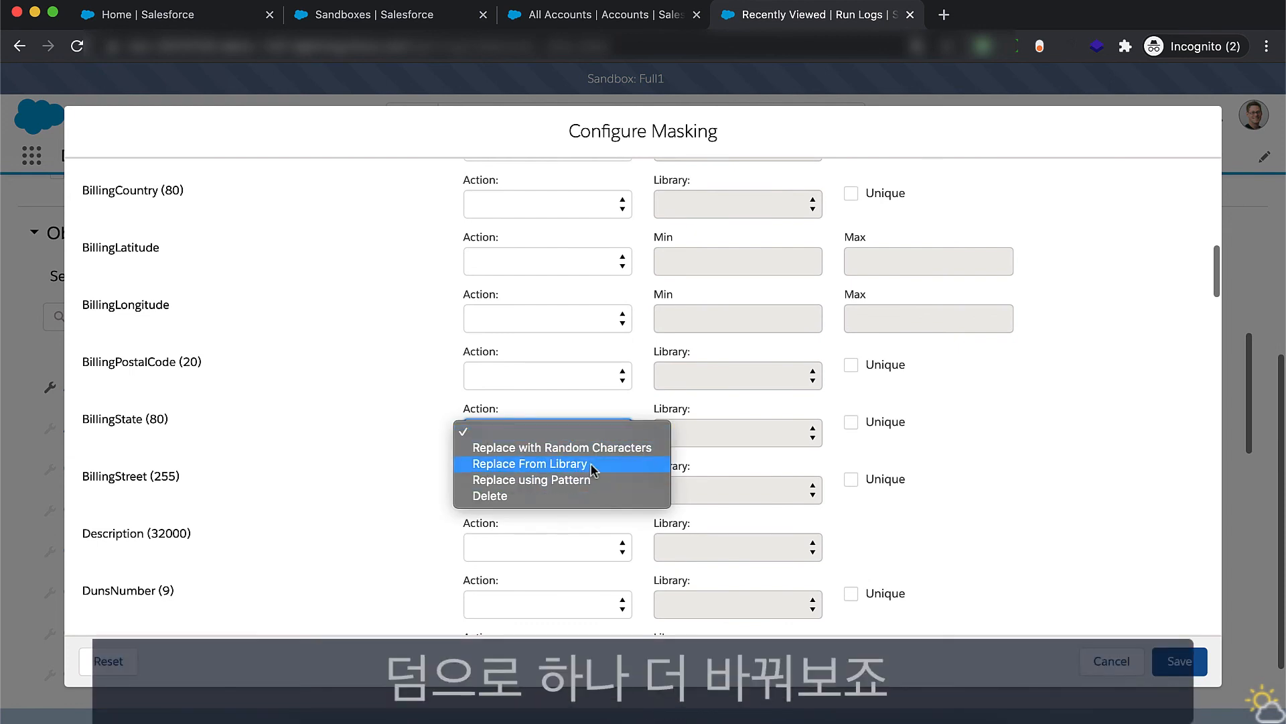
{"action": "left_click", "coordinate": [570, 463]}
{"action": "left_click", "coordinate": [683, 429]}
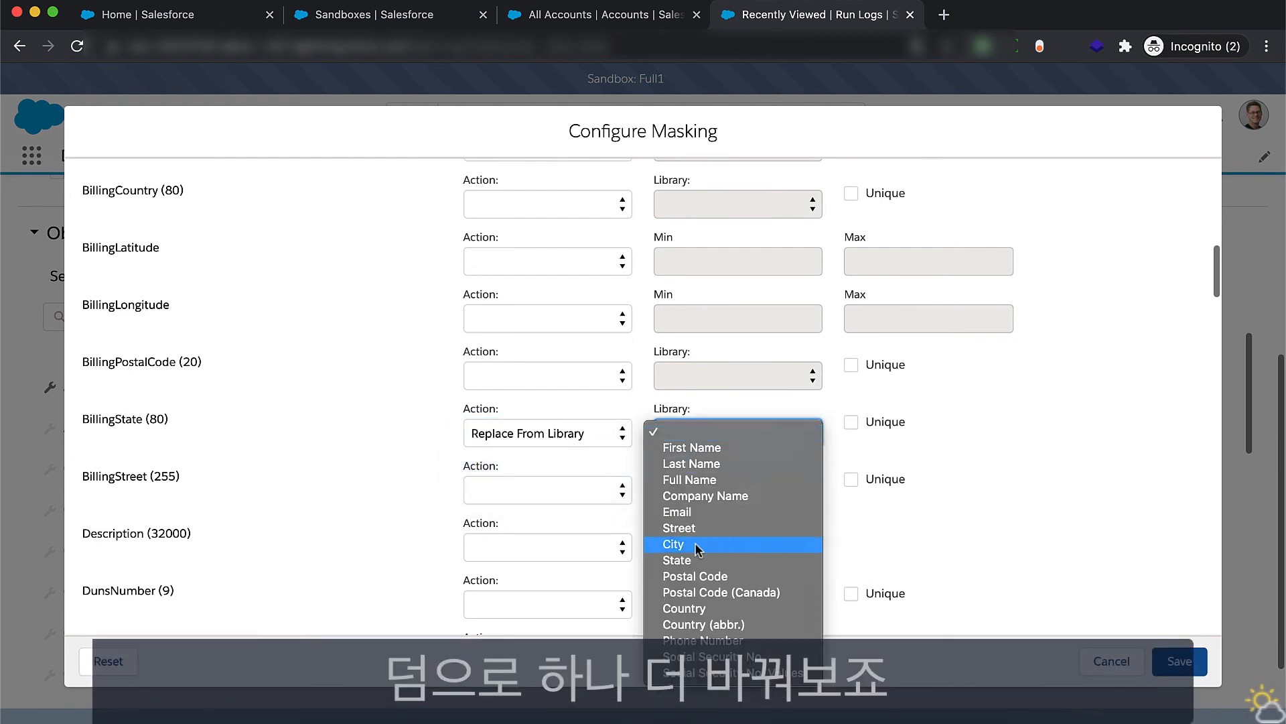
{"action": "left_click", "coordinate": [681, 559]}
{"action": "left_click", "coordinate": [1105, 515]}
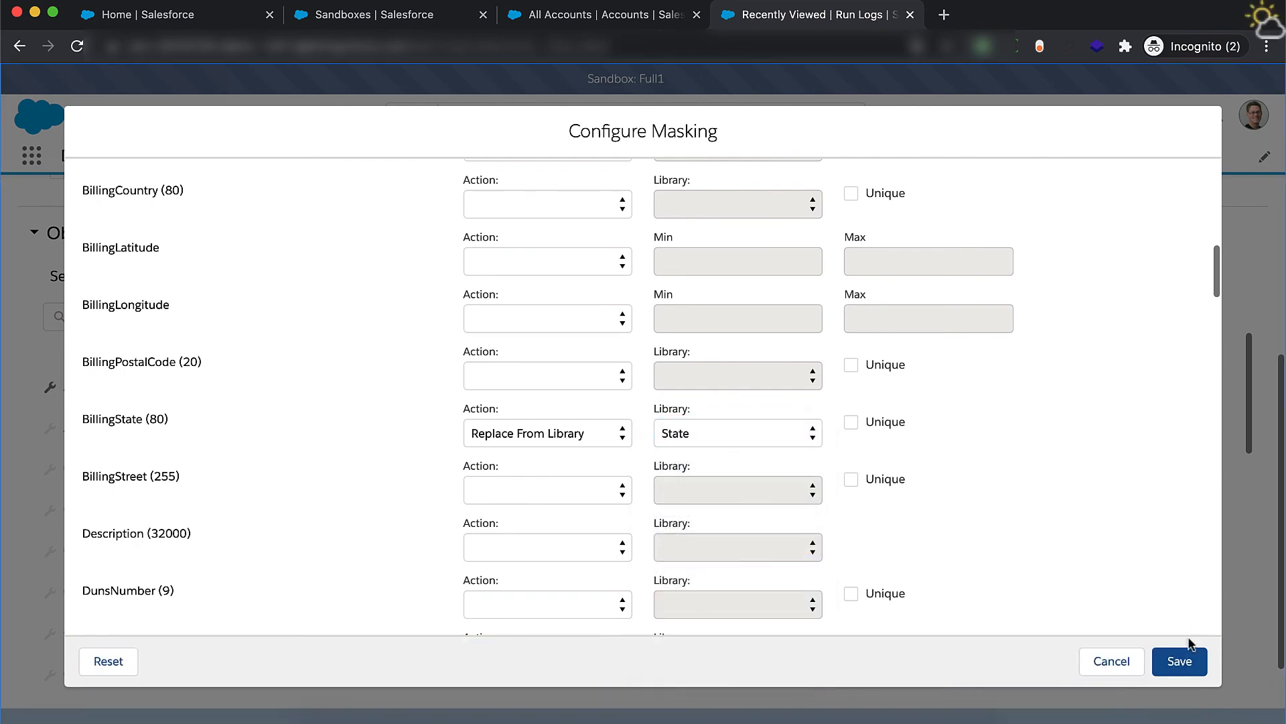
{"action": "left_click", "coordinate": [1179, 661]}
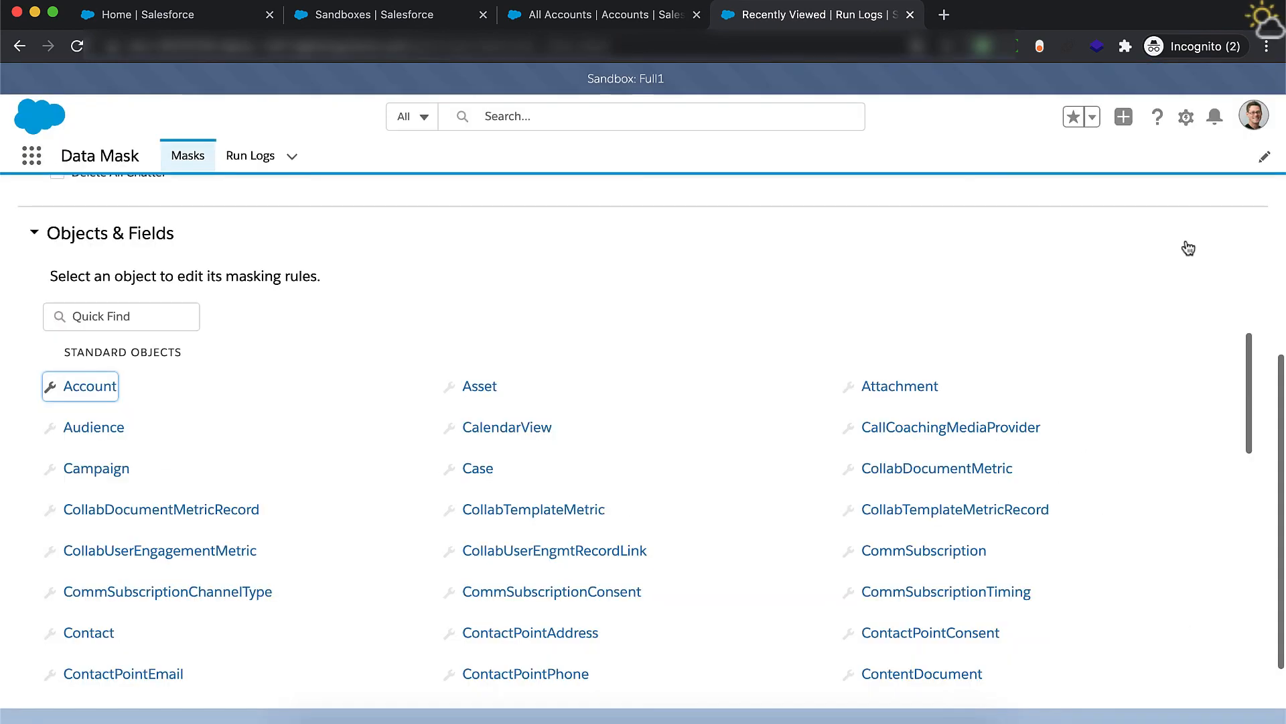
Step: Save the MaskPII mask and run it on the sandbox, dismissing the notification
{"action": "left_click", "coordinate": [1112, 247]}
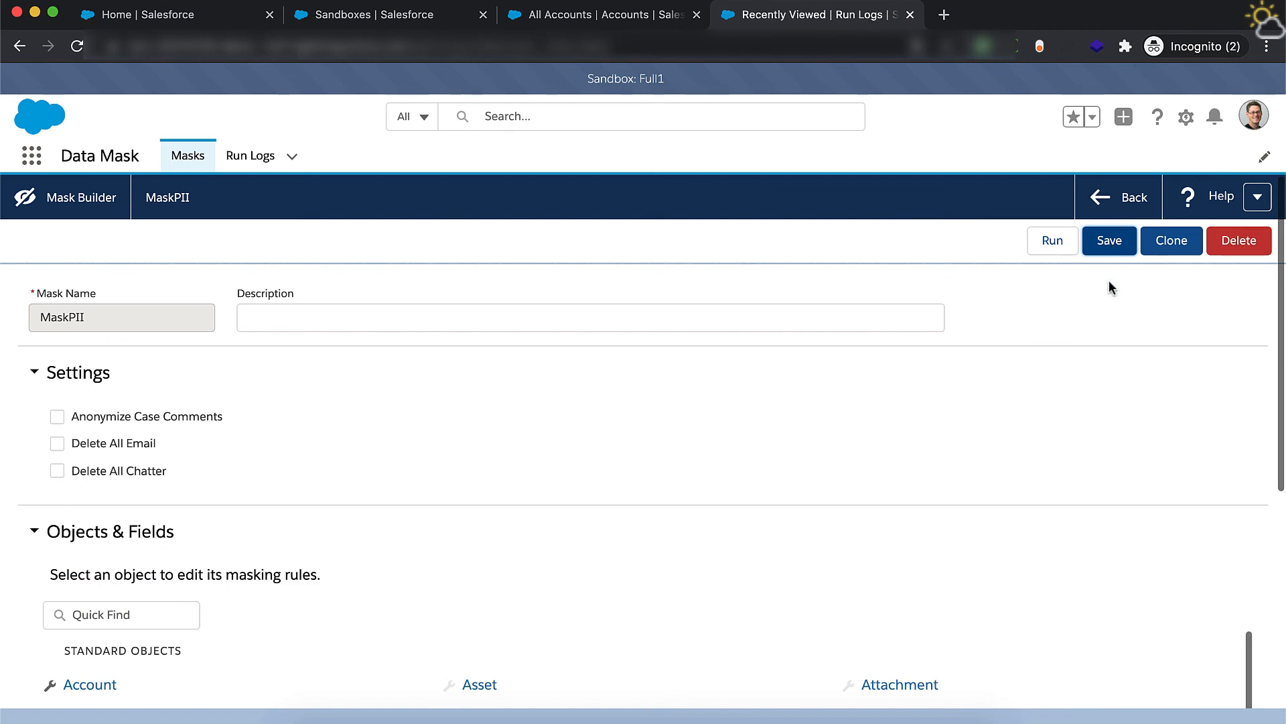
{"action": "left_click", "coordinate": [1053, 240]}
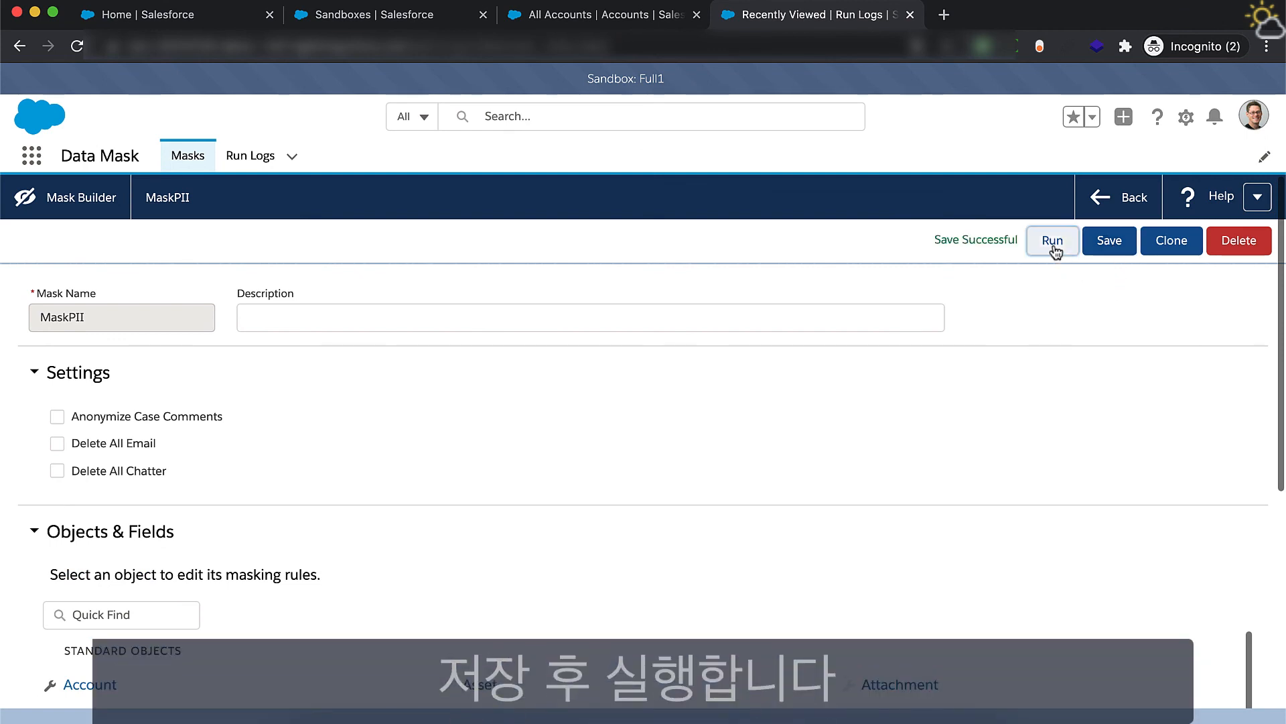
{"action": "left_click", "coordinate": [791, 146]}
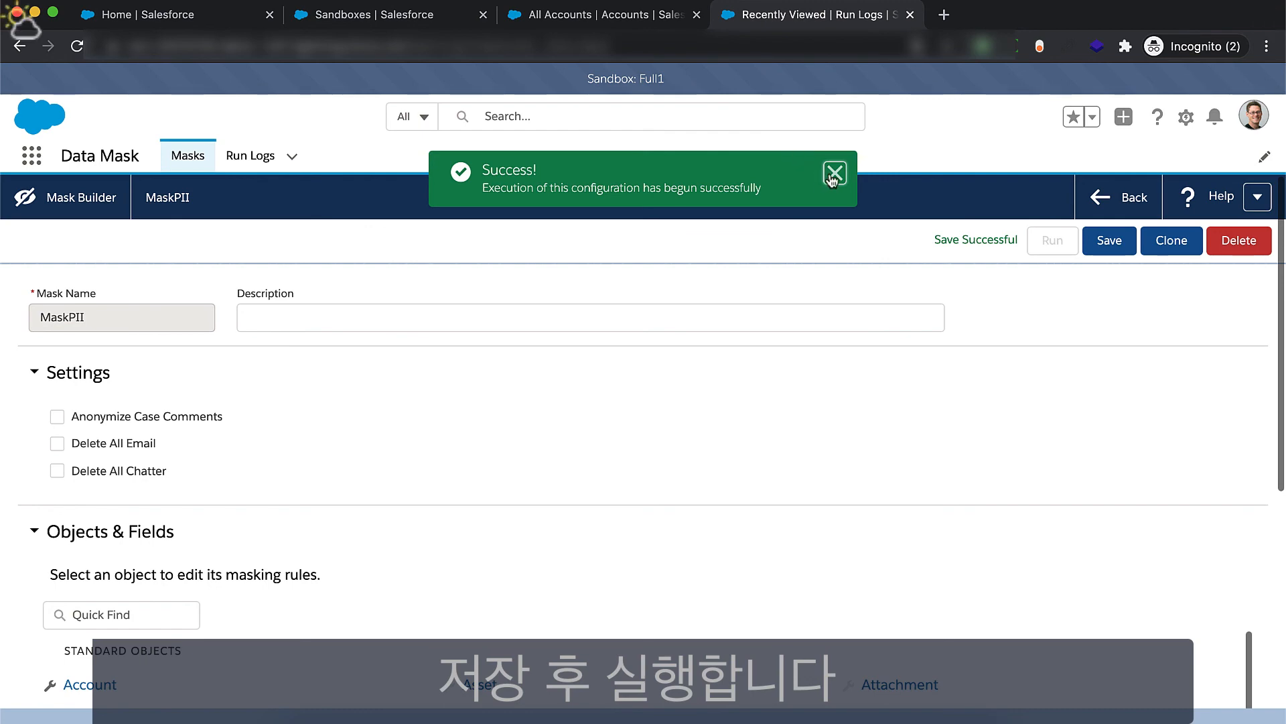
{"action": "left_click", "coordinate": [834, 175]}
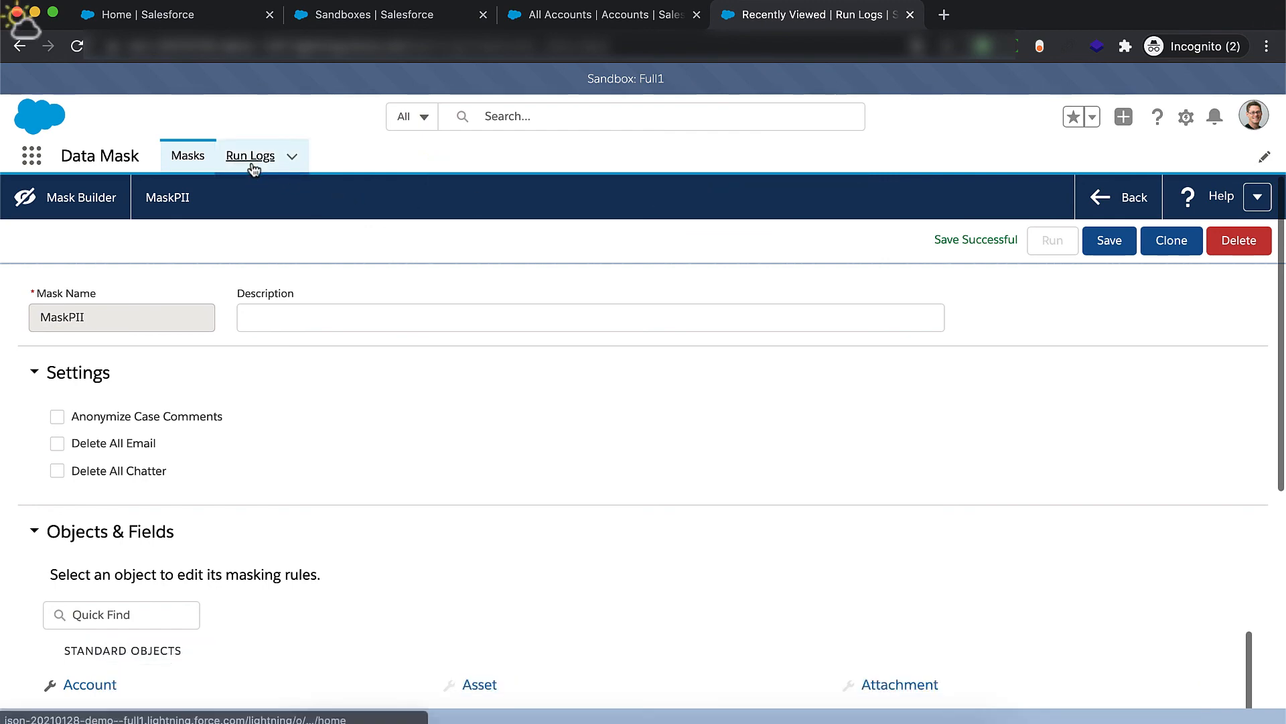
Step: Check the Data Mask run logs and the MaskPII entry in the list of masks
{"action": "left_click", "coordinate": [254, 166]}
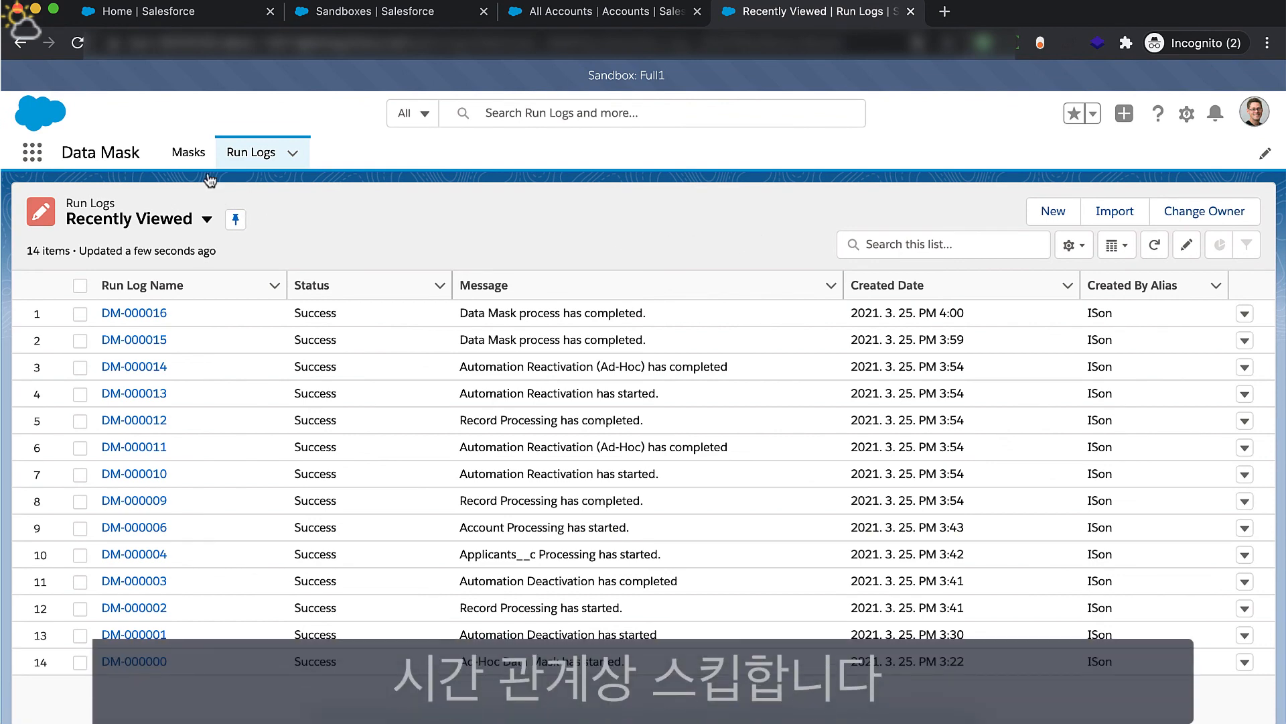
{"action": "left_click", "coordinate": [186, 152]}
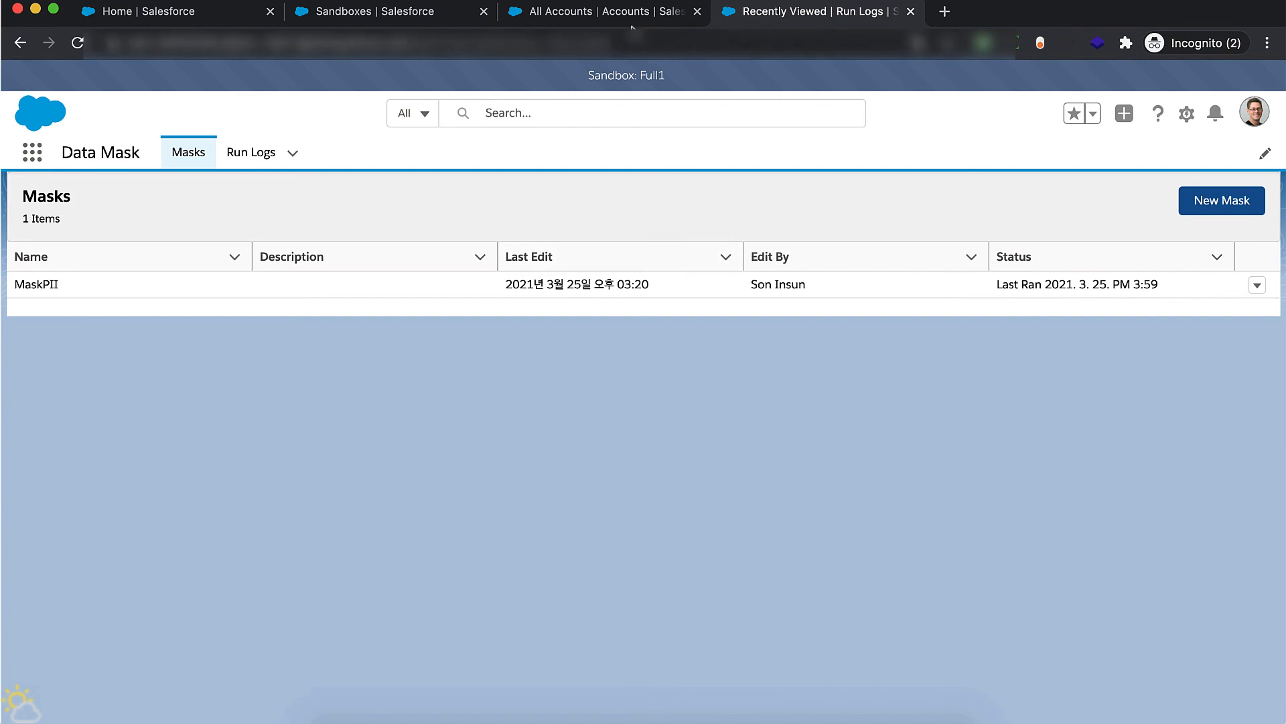
Step: Refresh the sandbox's All Accounts list and sort both the production and sandbox All Accounts lists by Account Owner Alias in ascending order
{"action": "left_click", "coordinate": [609, 12]}
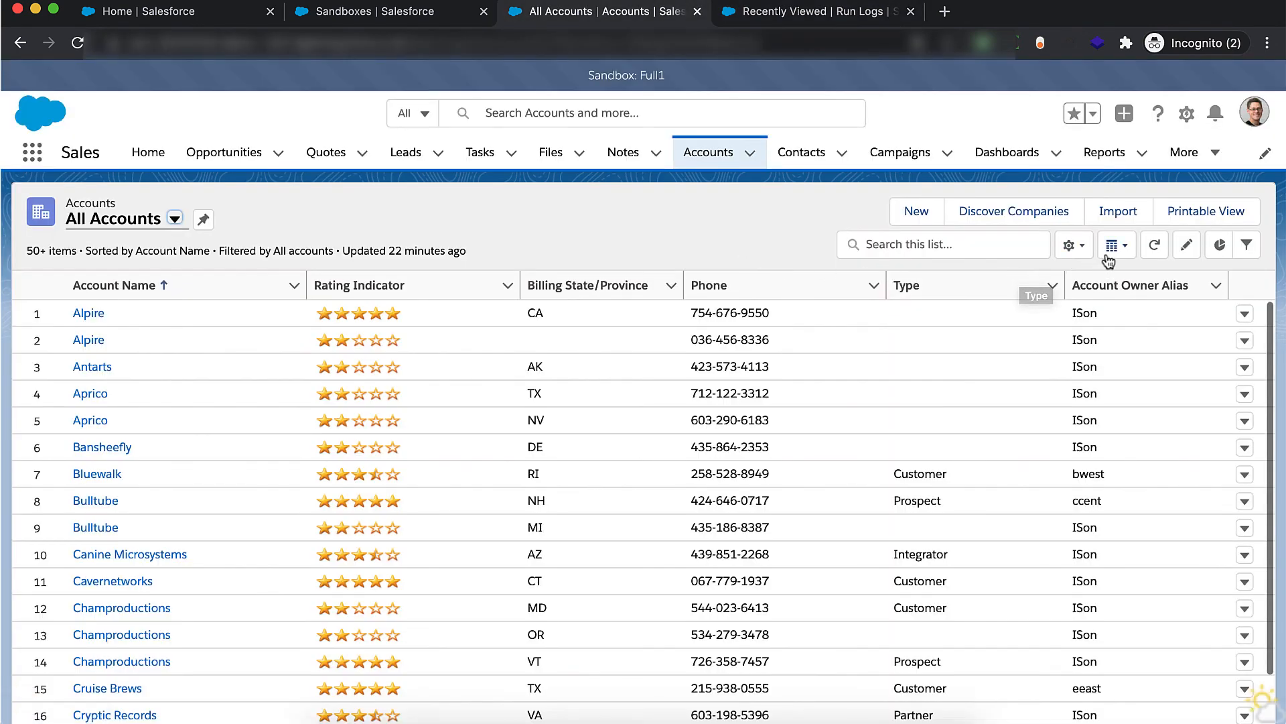
{"action": "left_click", "coordinate": [1156, 246]}
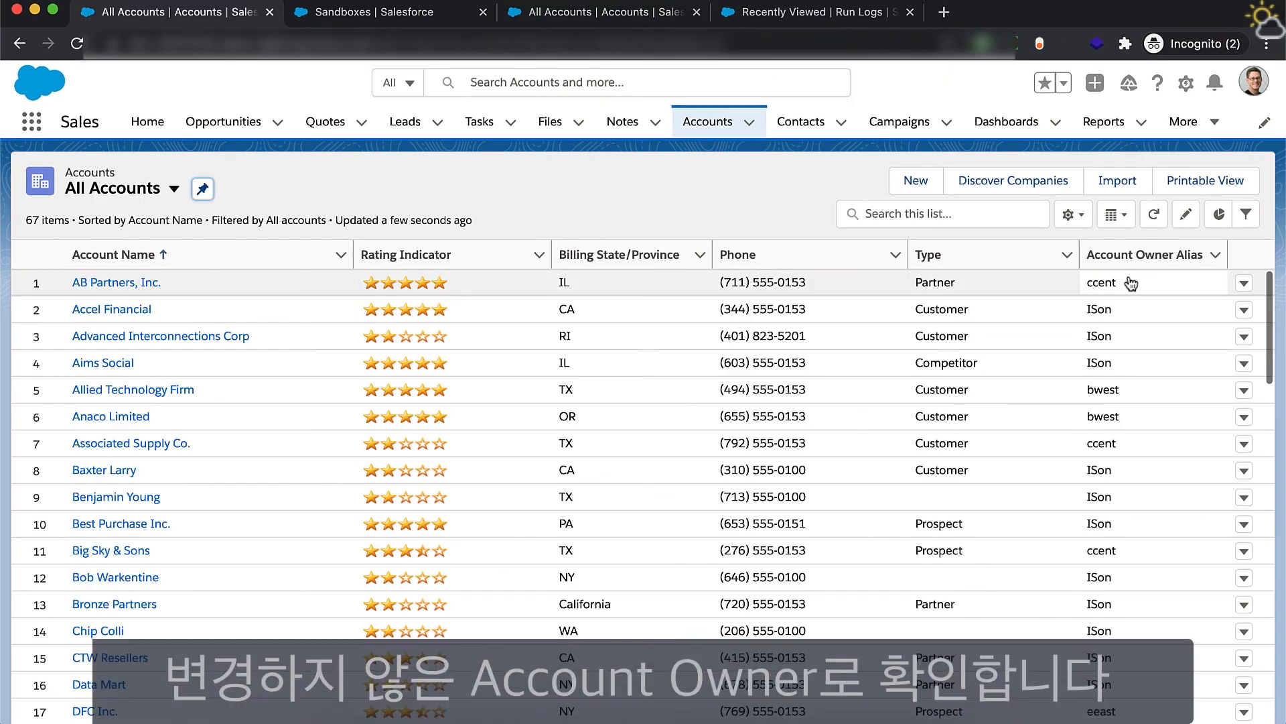
{"action": "left_click", "coordinate": [1201, 260]}
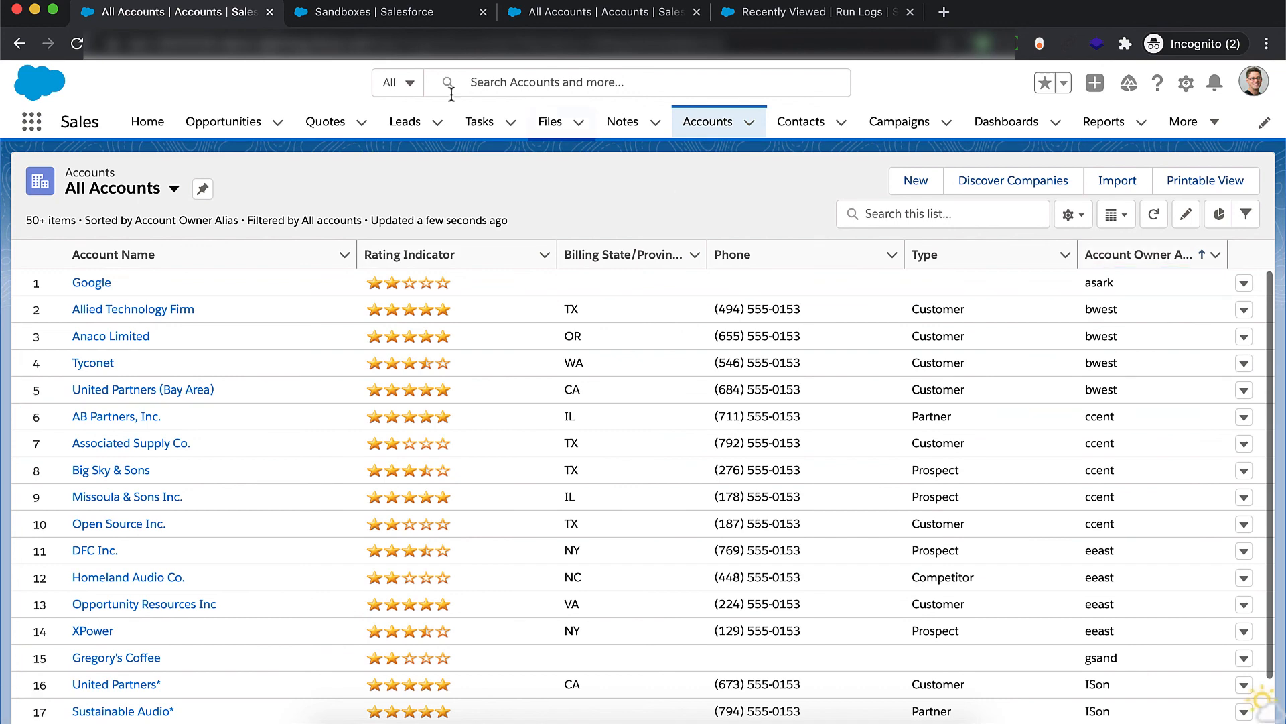
{"action": "left_click", "coordinate": [589, 22]}
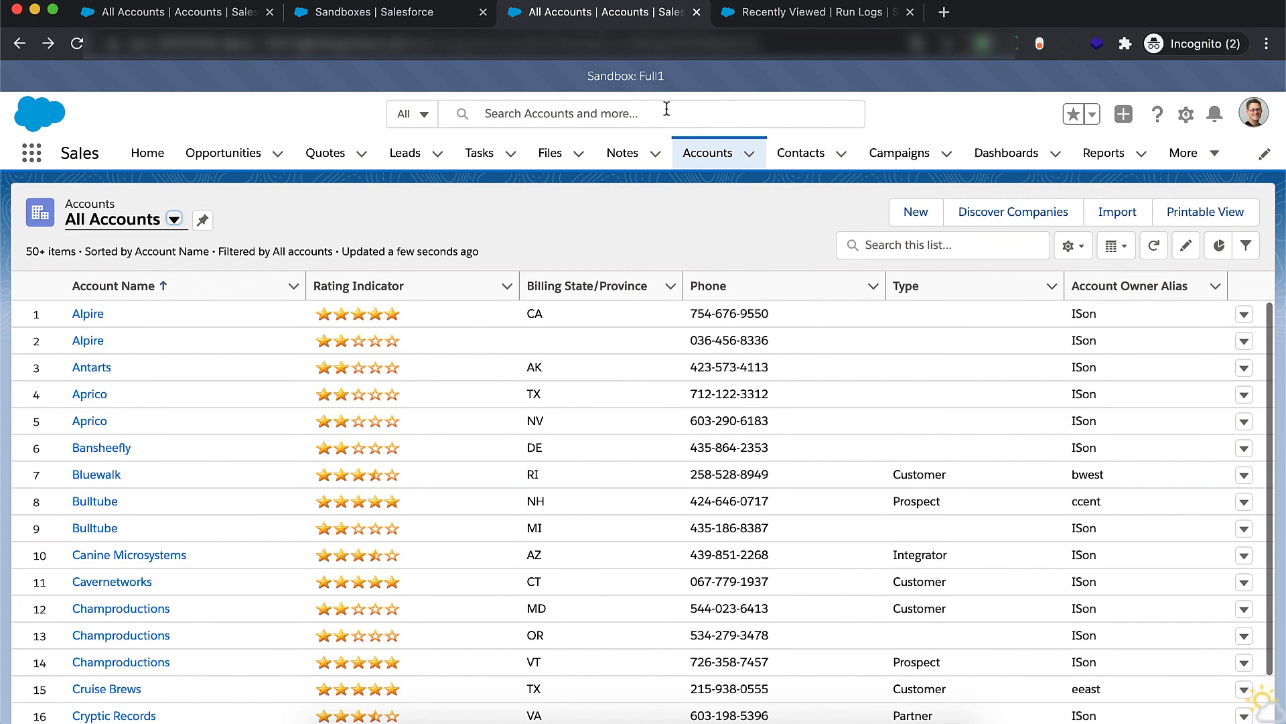
{"action": "left_click", "coordinate": [1190, 294]}
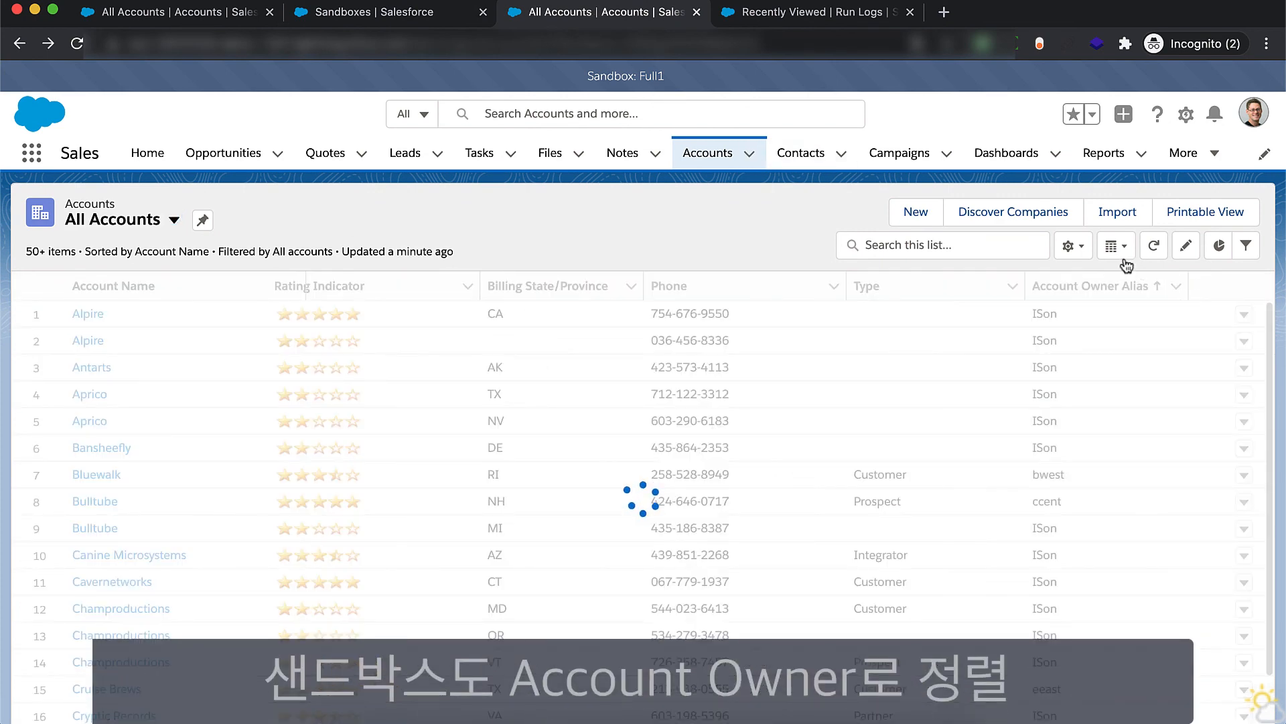